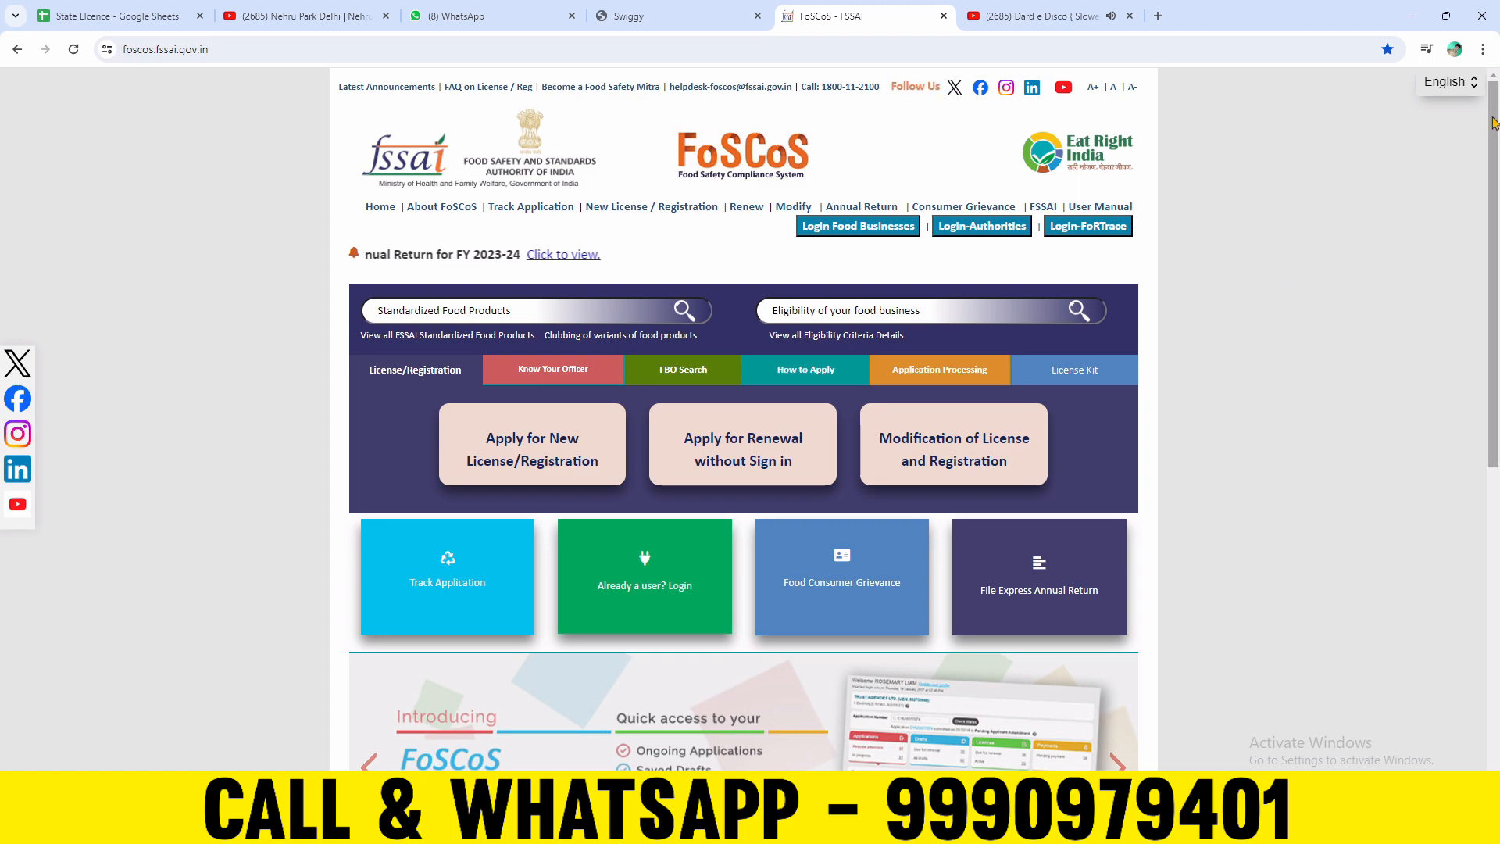
Start a new licence/registration application for a general premises and bring up the state list
{"action": "scroll", "coordinate": [1494, 123], "scroll_direction": "down", "scroll_amount": 5}
{"action": "scroll", "coordinate": [1494, 122], "scroll_direction": "up", "scroll_amount": 6}
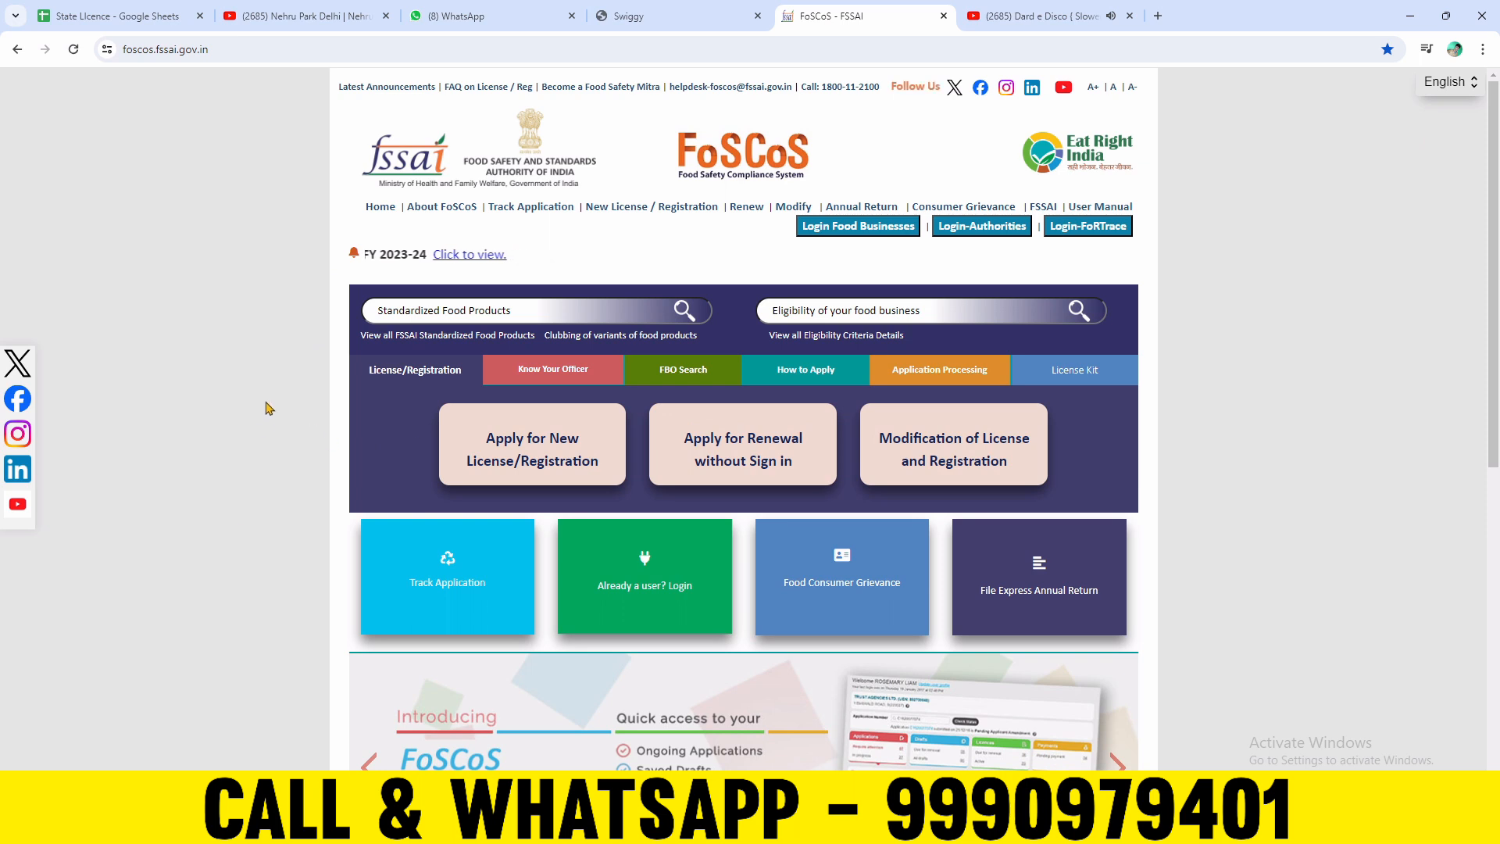
{"action": "left_click", "coordinate": [533, 454]}
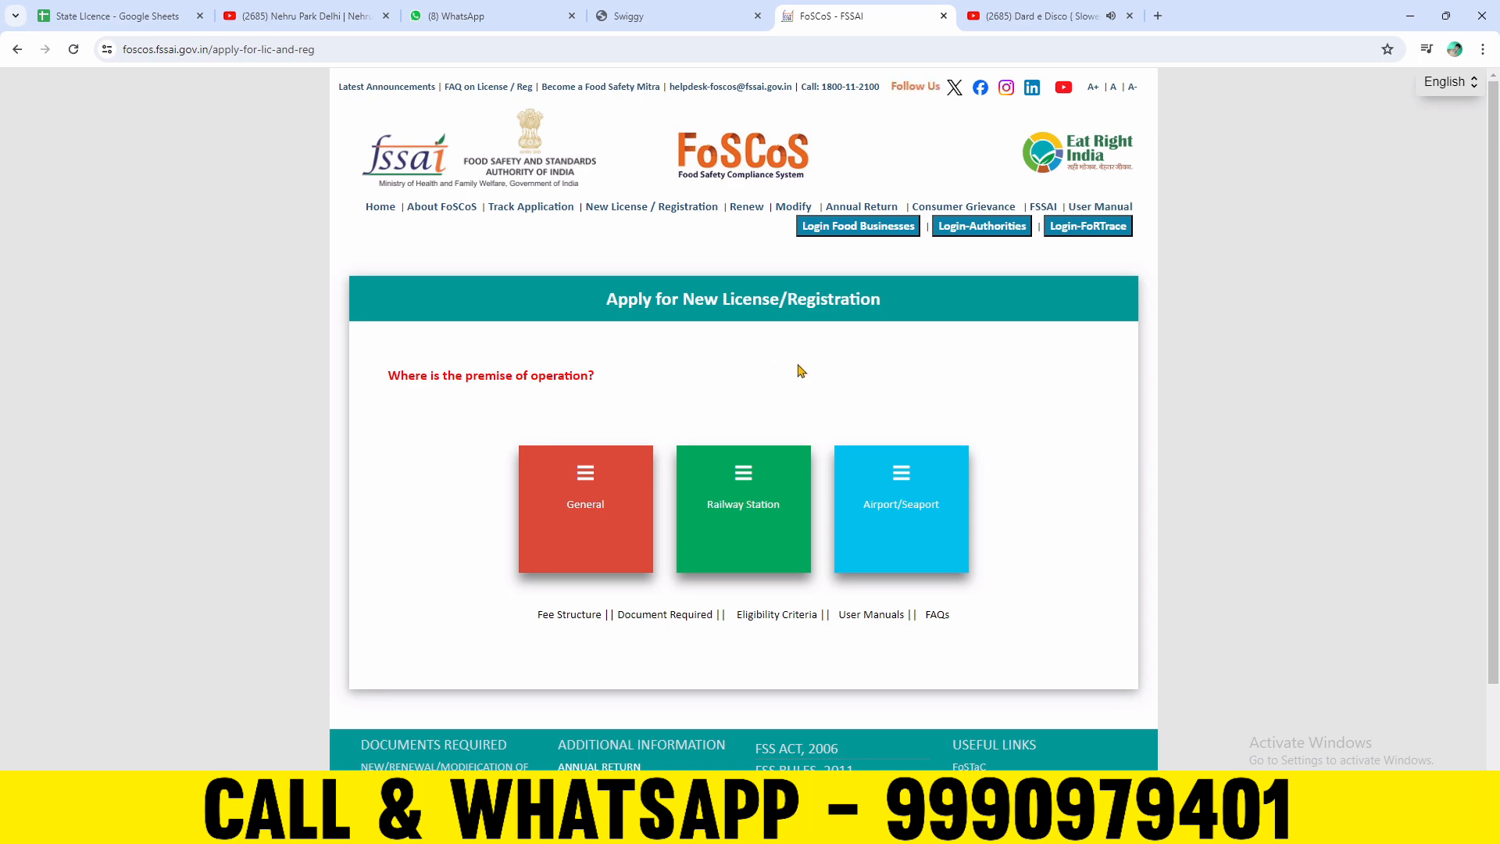
{"action": "left_click", "coordinate": [604, 487]}
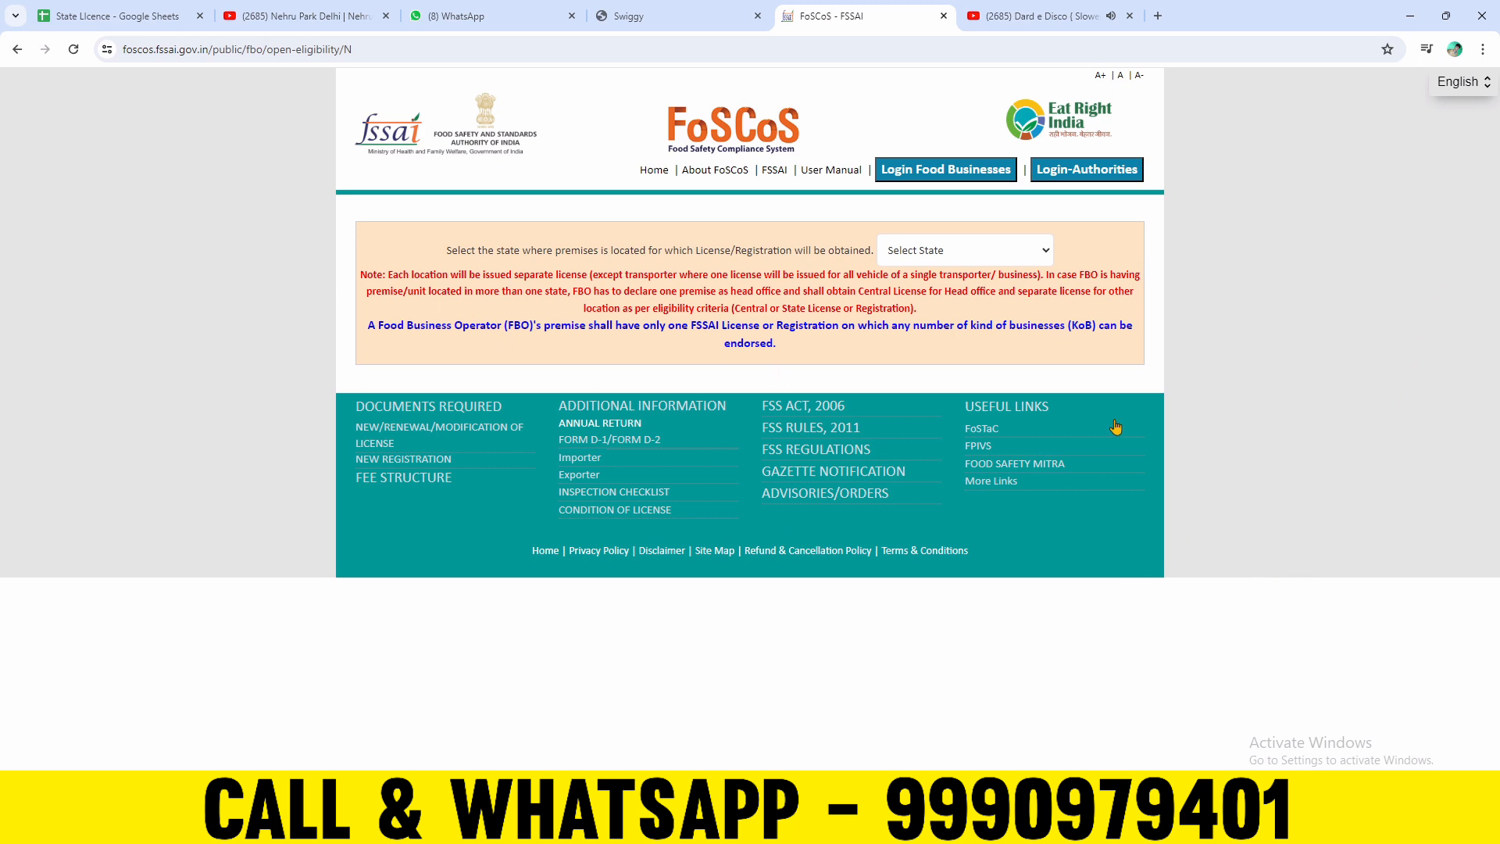
{"action": "left_click", "coordinate": [1031, 257]}
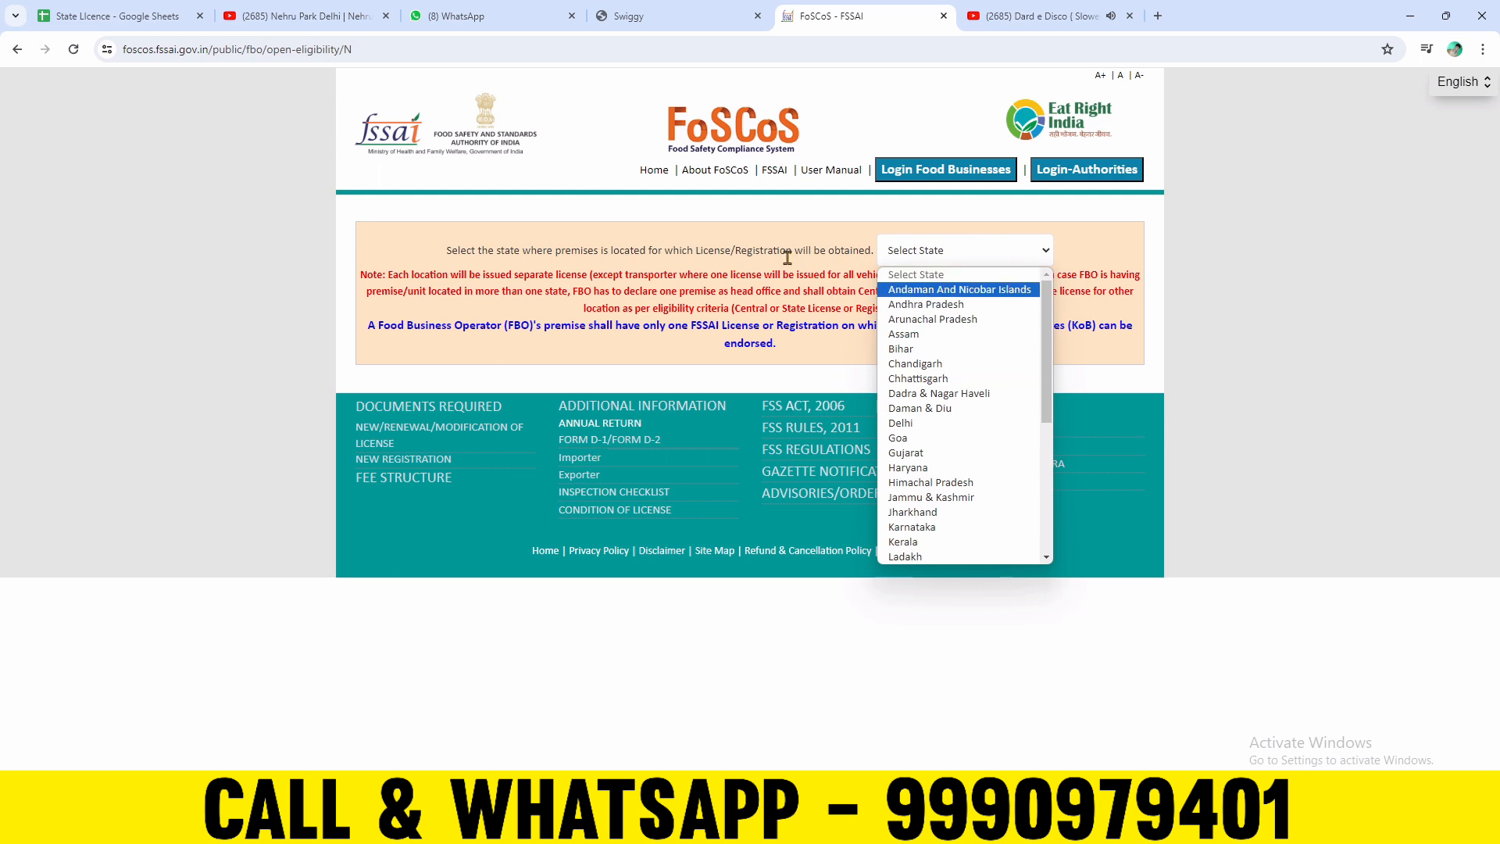
Pick Delhi, then choose Food Services > Food Vending Establishment with turnover up to 12 lakhs/annum
{"action": "left_click", "coordinate": [922, 424]}
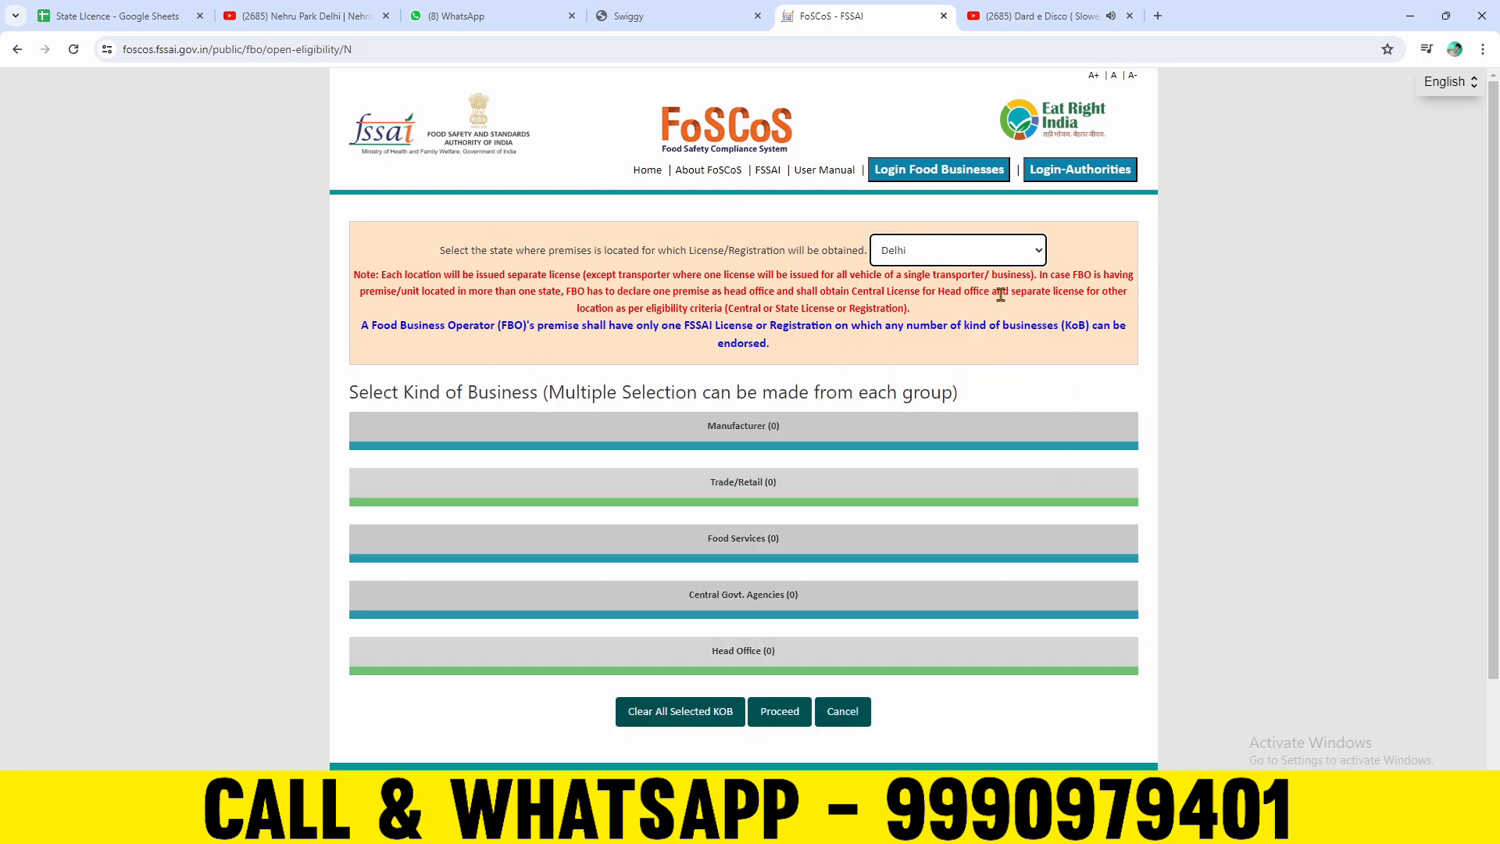
{"action": "scroll", "coordinate": [1496, 179], "scroll_direction": "down", "scroll_amount": 2}
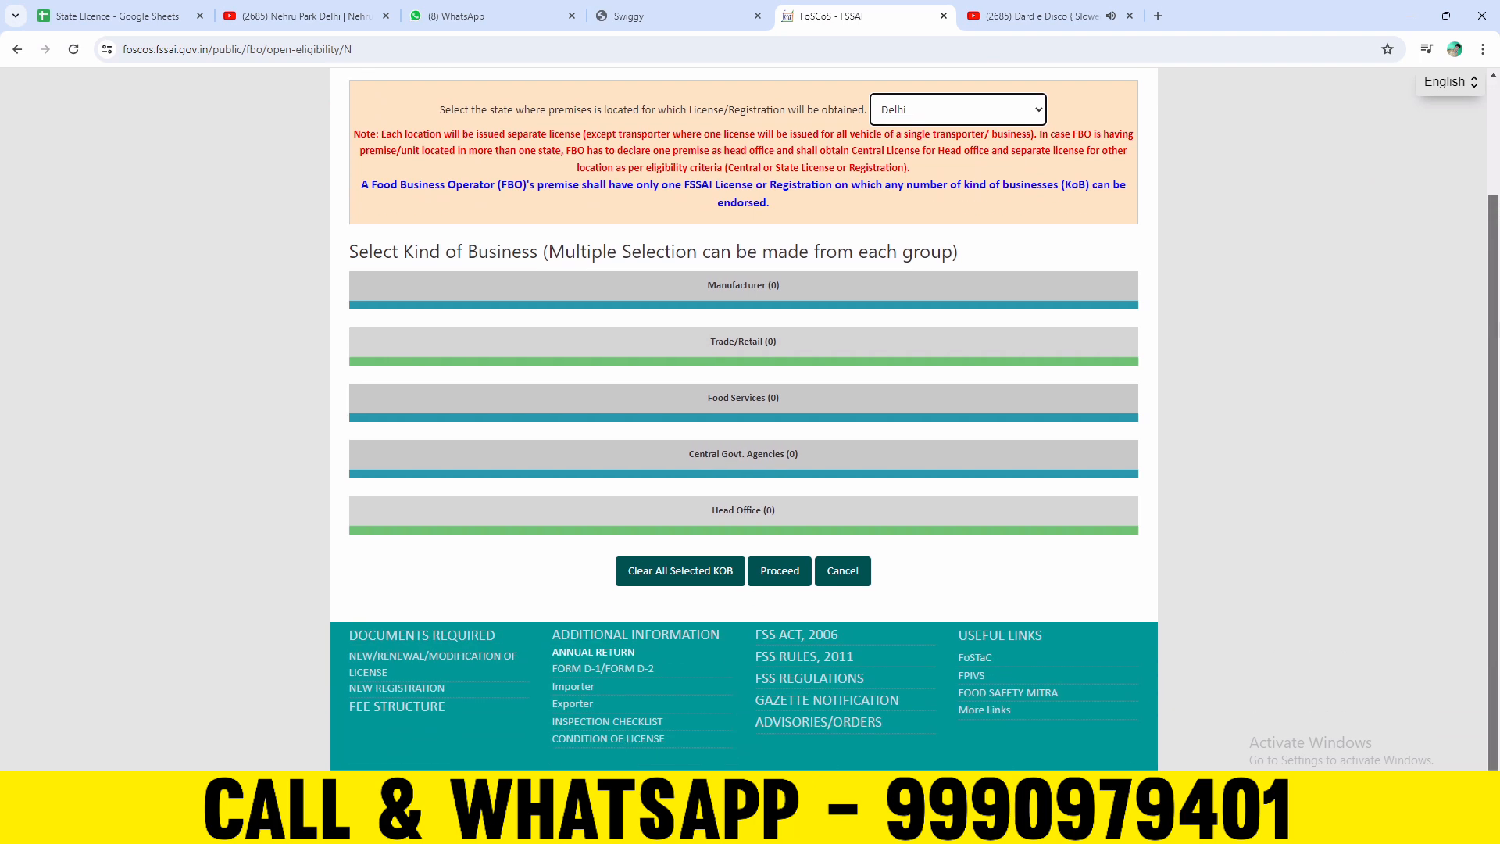
{"action": "left_click", "coordinate": [792, 401]}
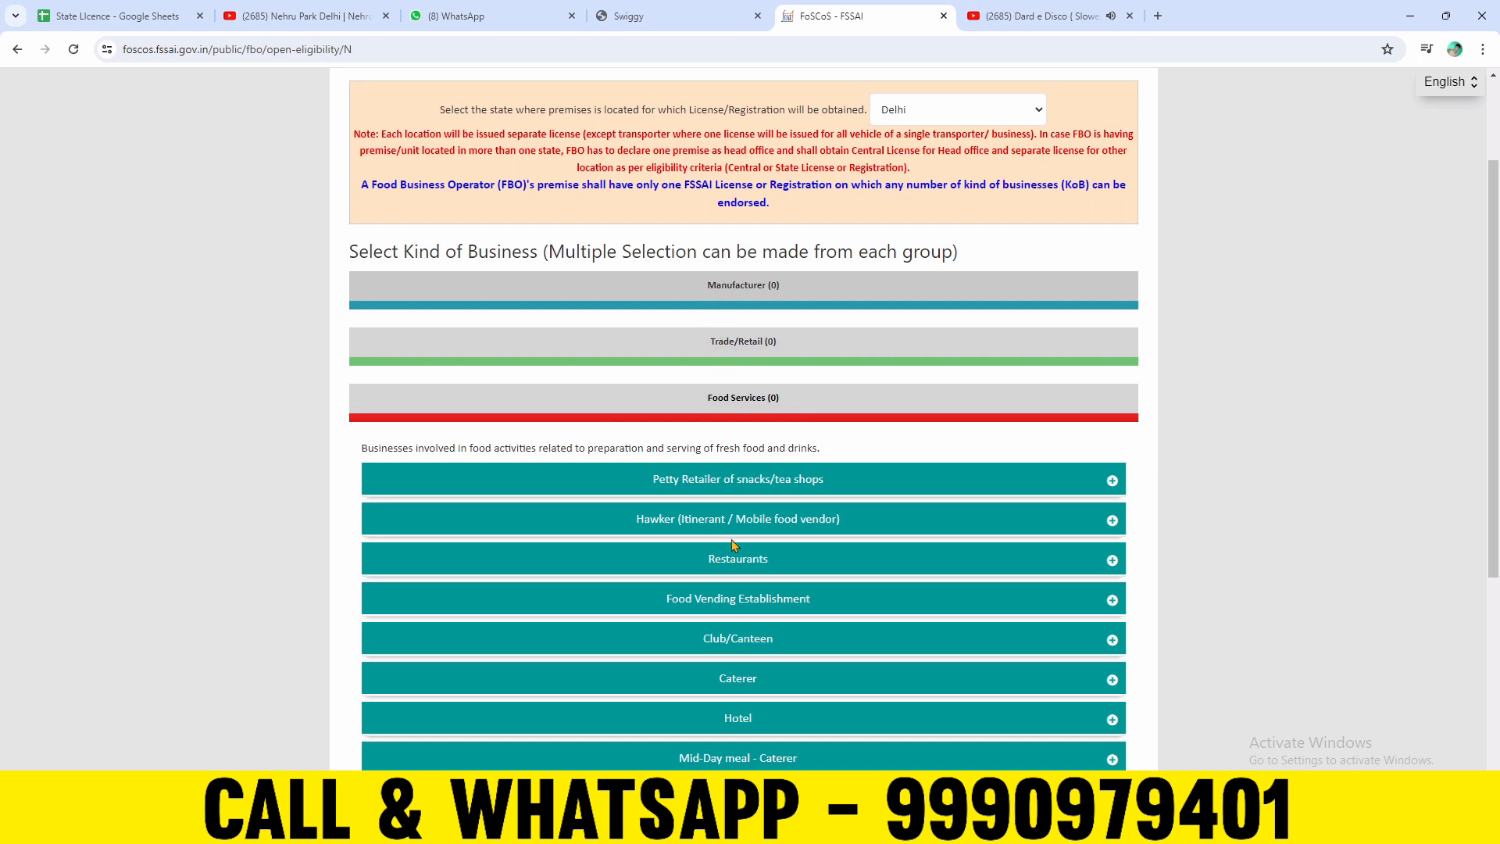
{"action": "scroll", "coordinate": [1490, 231], "scroll_direction": "down", "scroll_amount": 4}
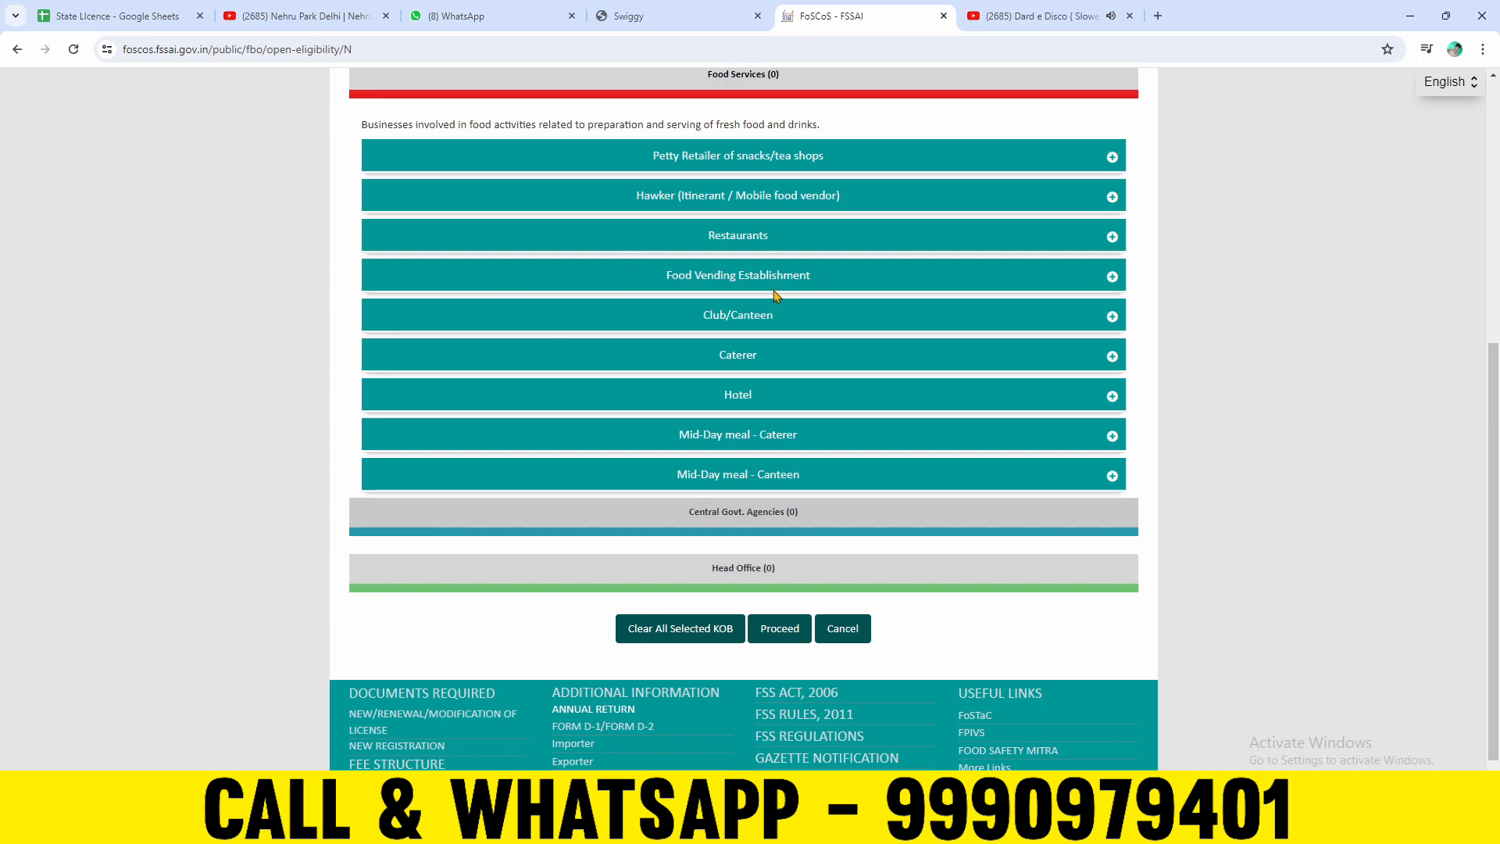
{"action": "left_click", "coordinate": [851, 278]}
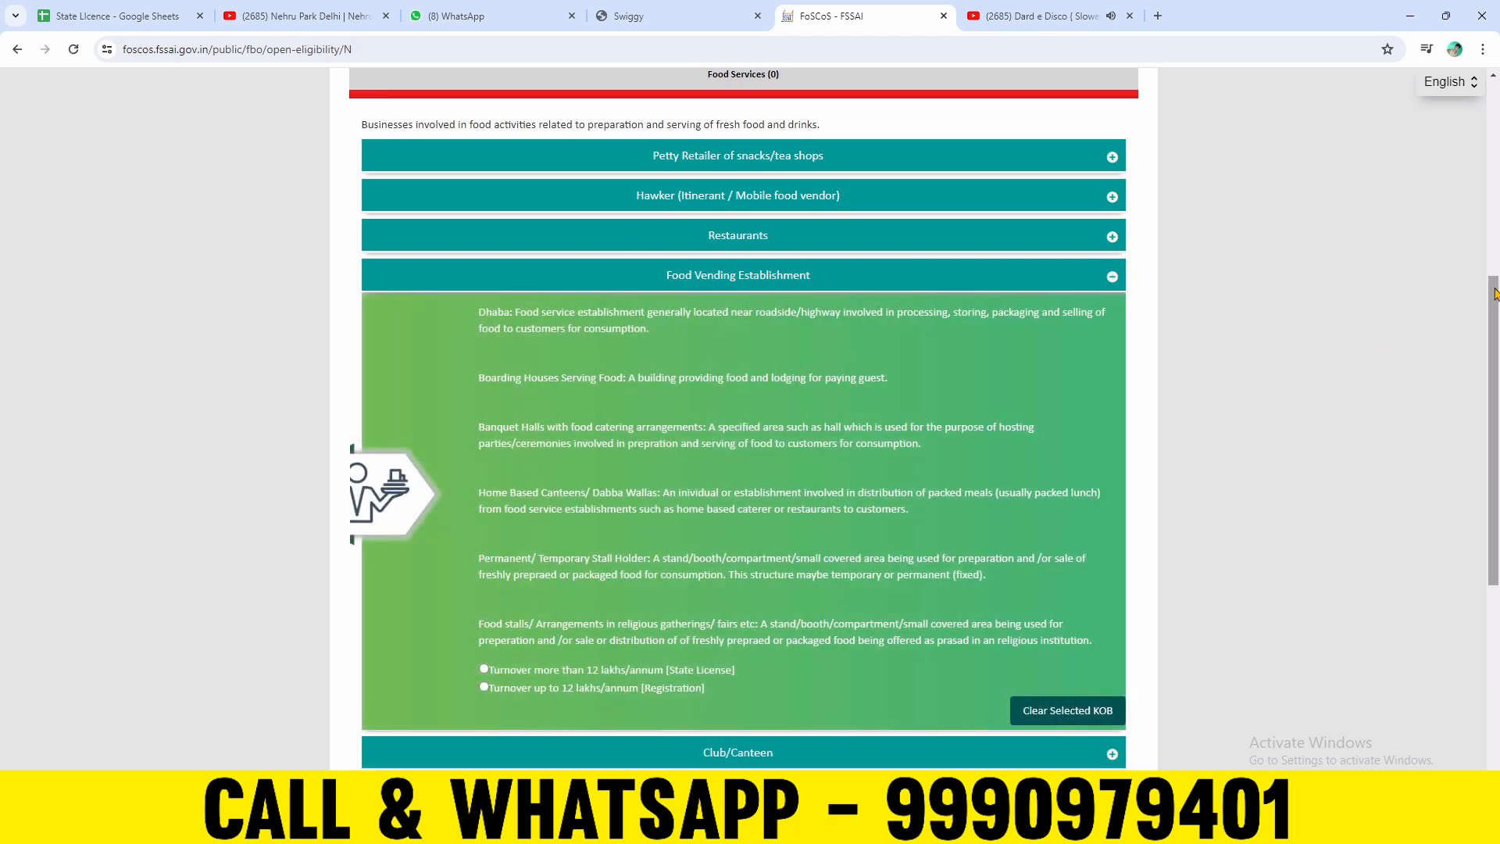
{"action": "scroll", "coordinate": [1494, 294], "scroll_direction": "down", "scroll_amount": 4}
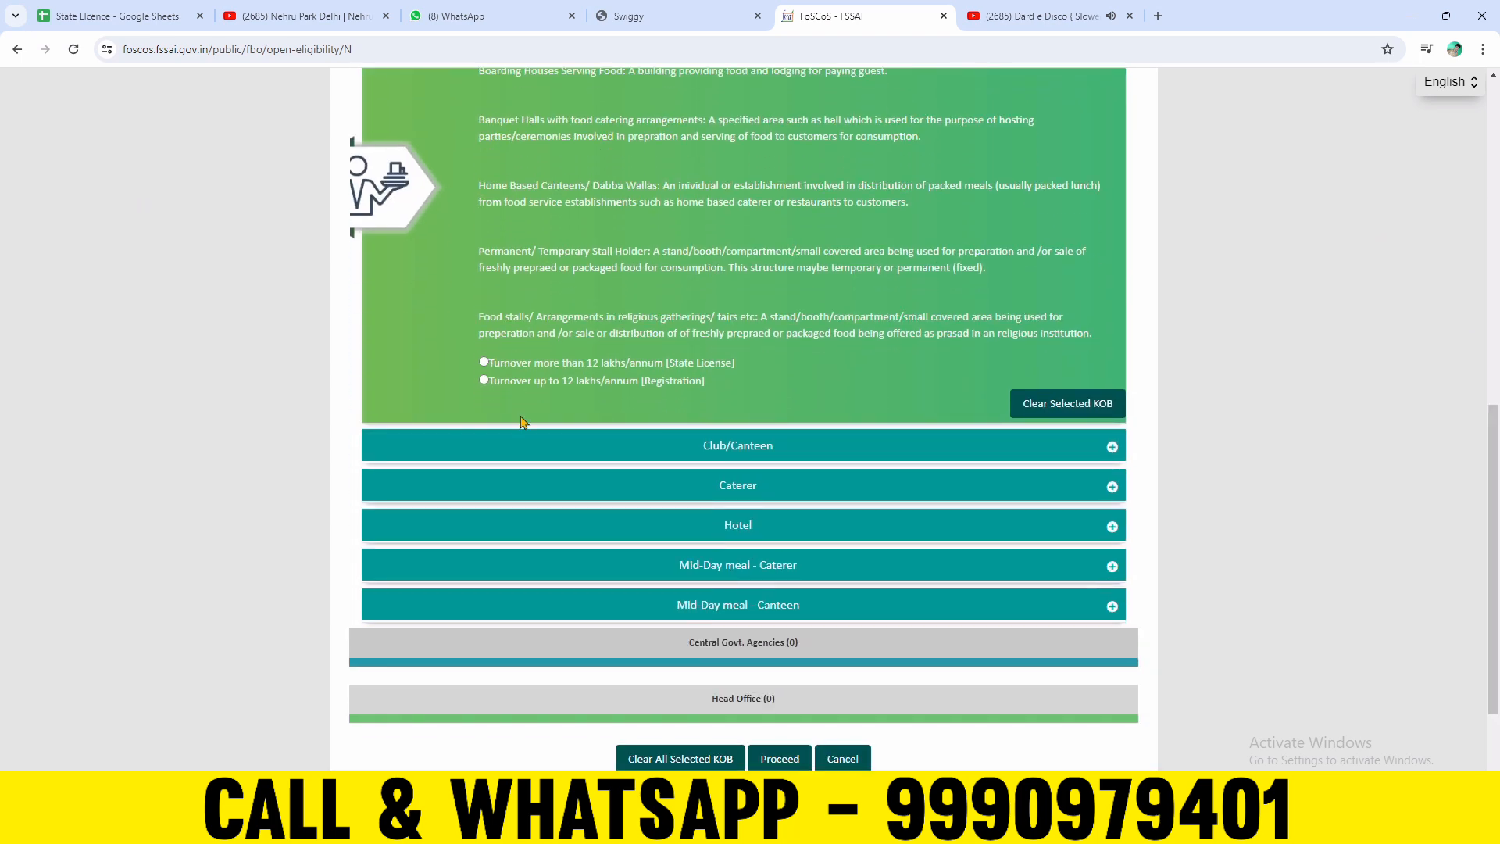
{"action": "left_click", "coordinate": [484, 381]}
{"action": "left_click", "coordinate": [777, 758]}
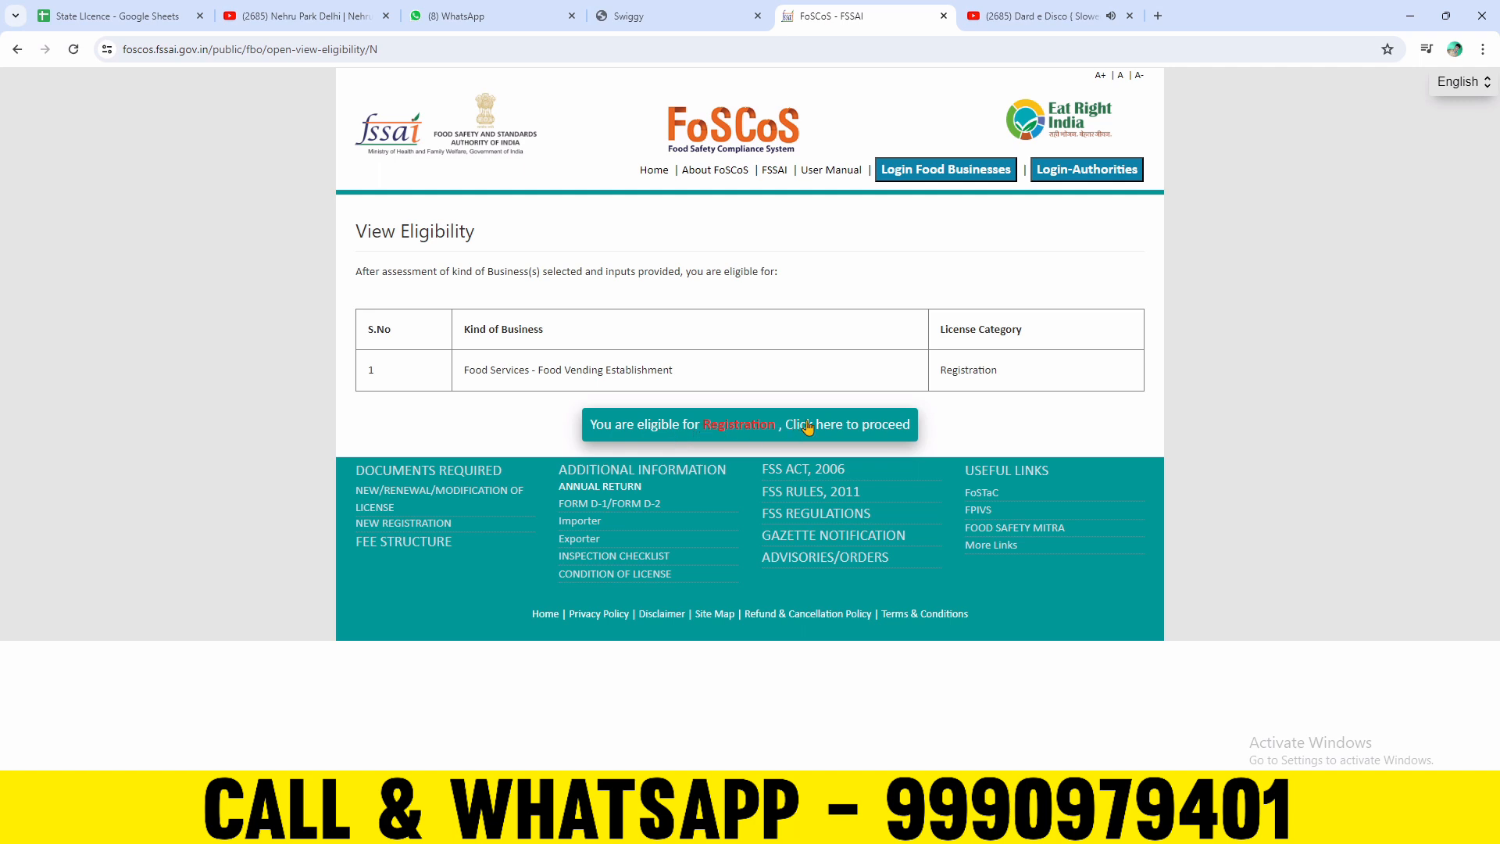
Proceed to the registration form, set the designation to Individual, and review the premises address
{"action": "left_click", "coordinate": [736, 435]}
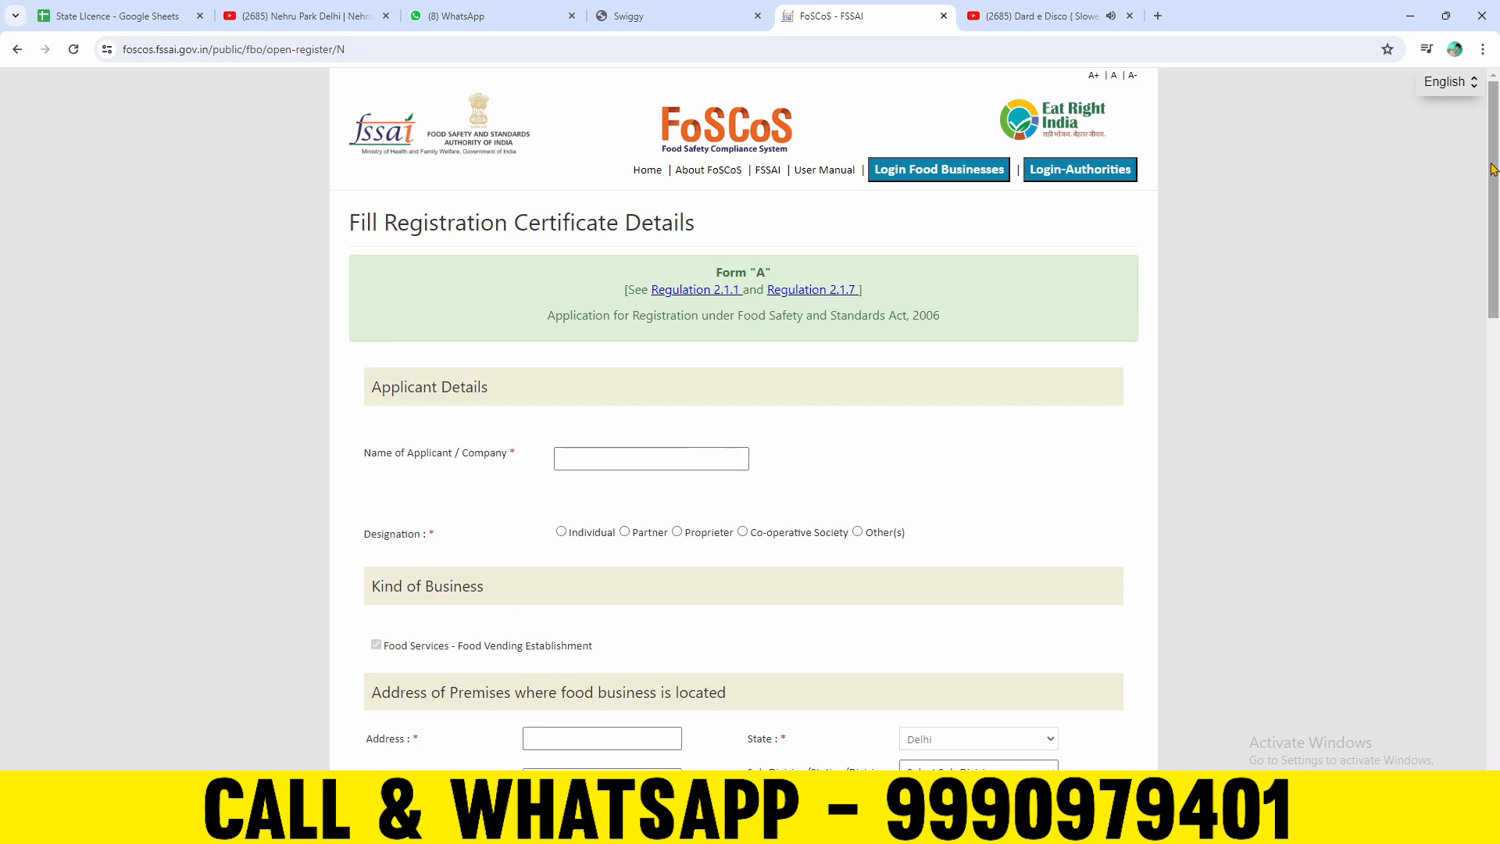
{"action": "left_click_drag", "start_coordinate": [1487, 163], "coordinate": [1499, 271]}
{"action": "left_click", "coordinate": [1461, 199]}
{"action": "left_click_drag", "start_coordinate": [1493, 199], "coordinate": [1493, 316]}
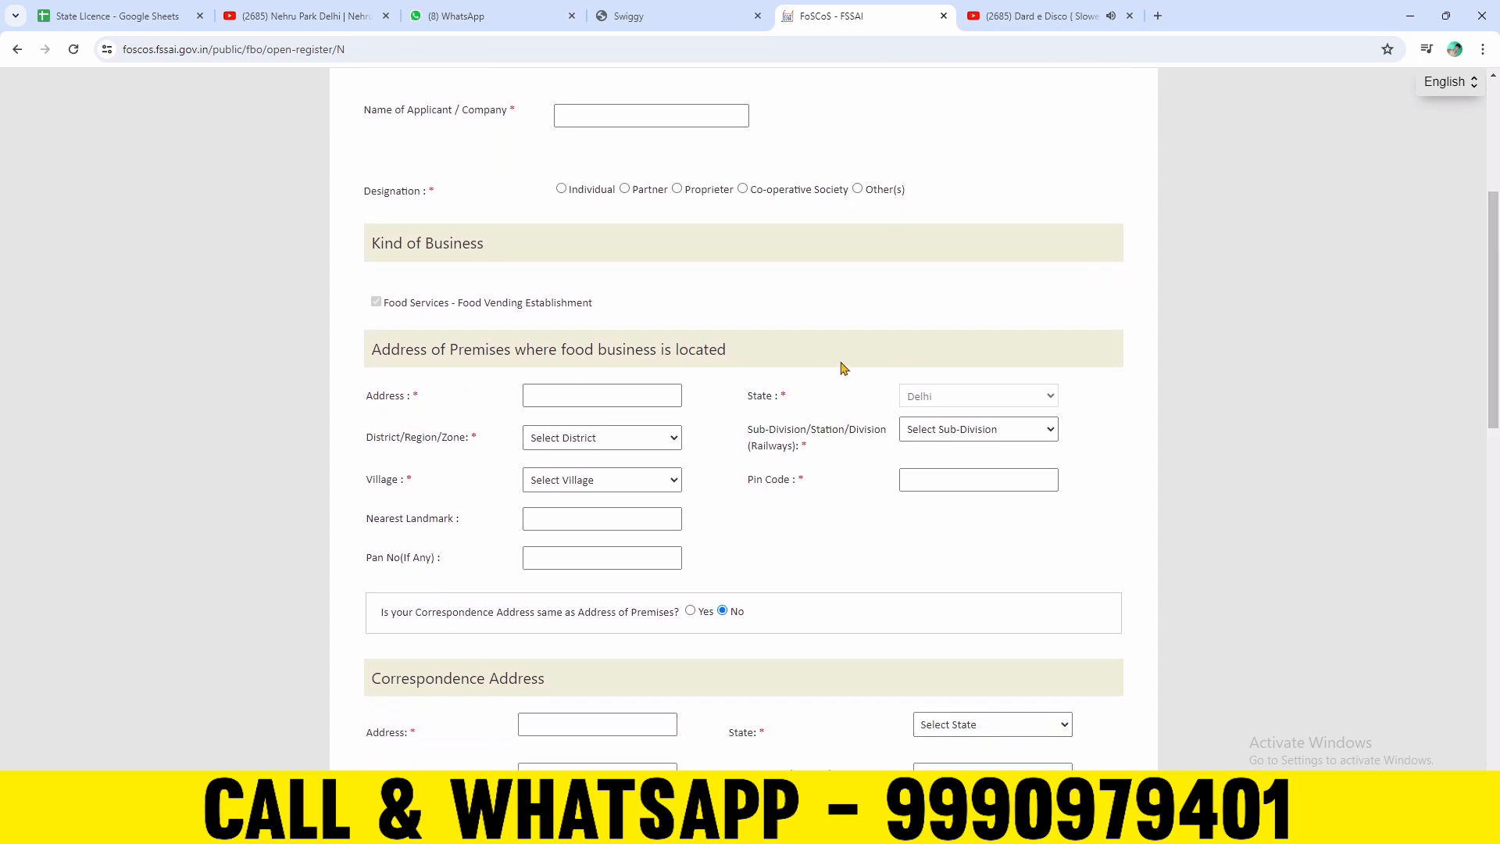
{"action": "left_click", "coordinate": [566, 118]}
{"action": "left_click", "coordinate": [508, 162]}
{"action": "left_click", "coordinate": [562, 190]}
{"action": "left_click_drag", "start_coordinate": [1493, 294], "coordinate": [1494, 362]}
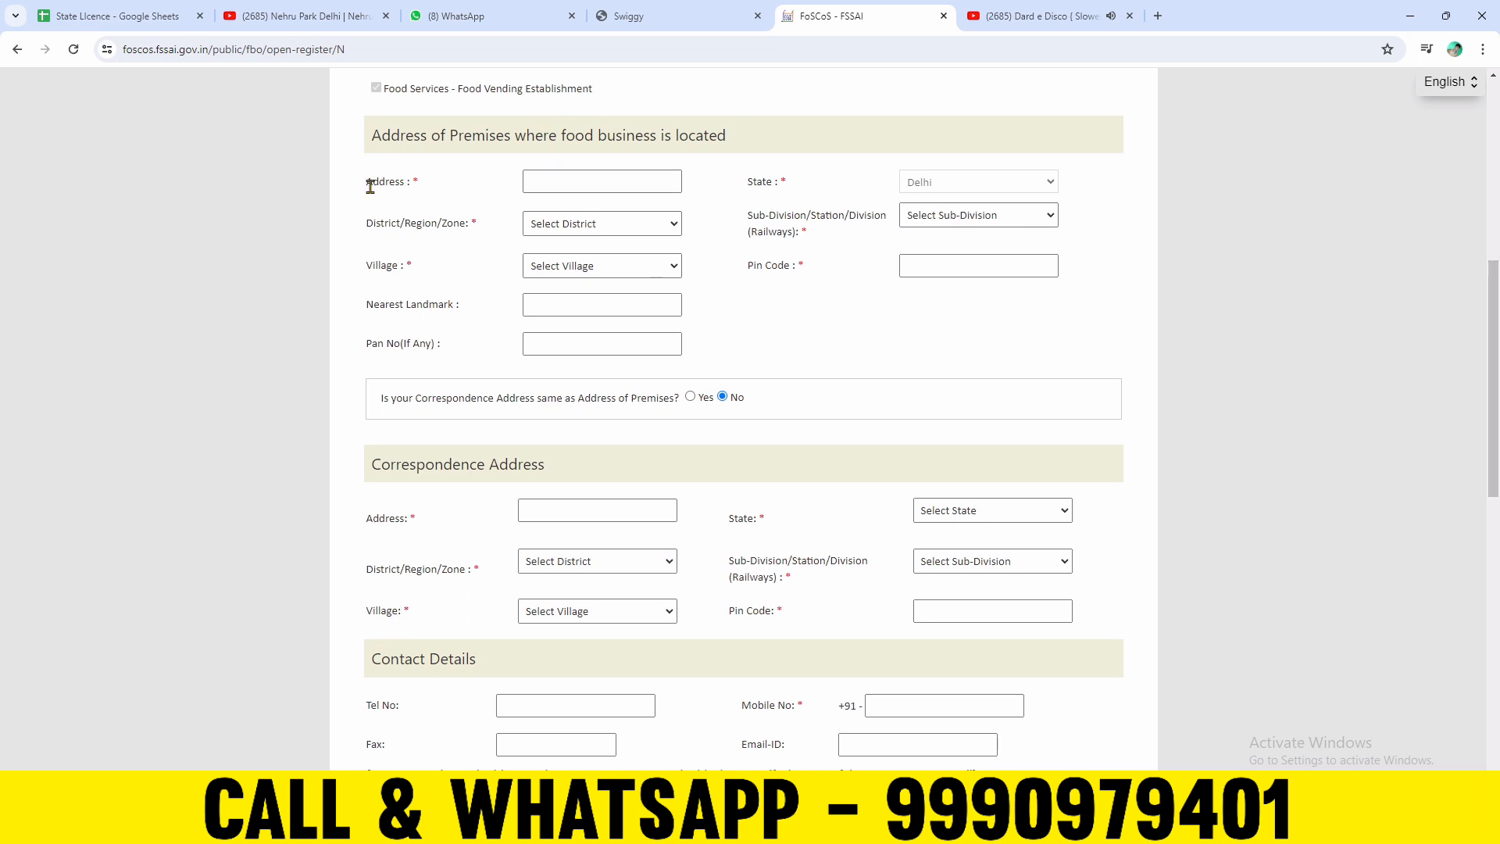
{"action": "left_click_drag", "start_coordinate": [368, 187], "coordinate": [456, 346]}
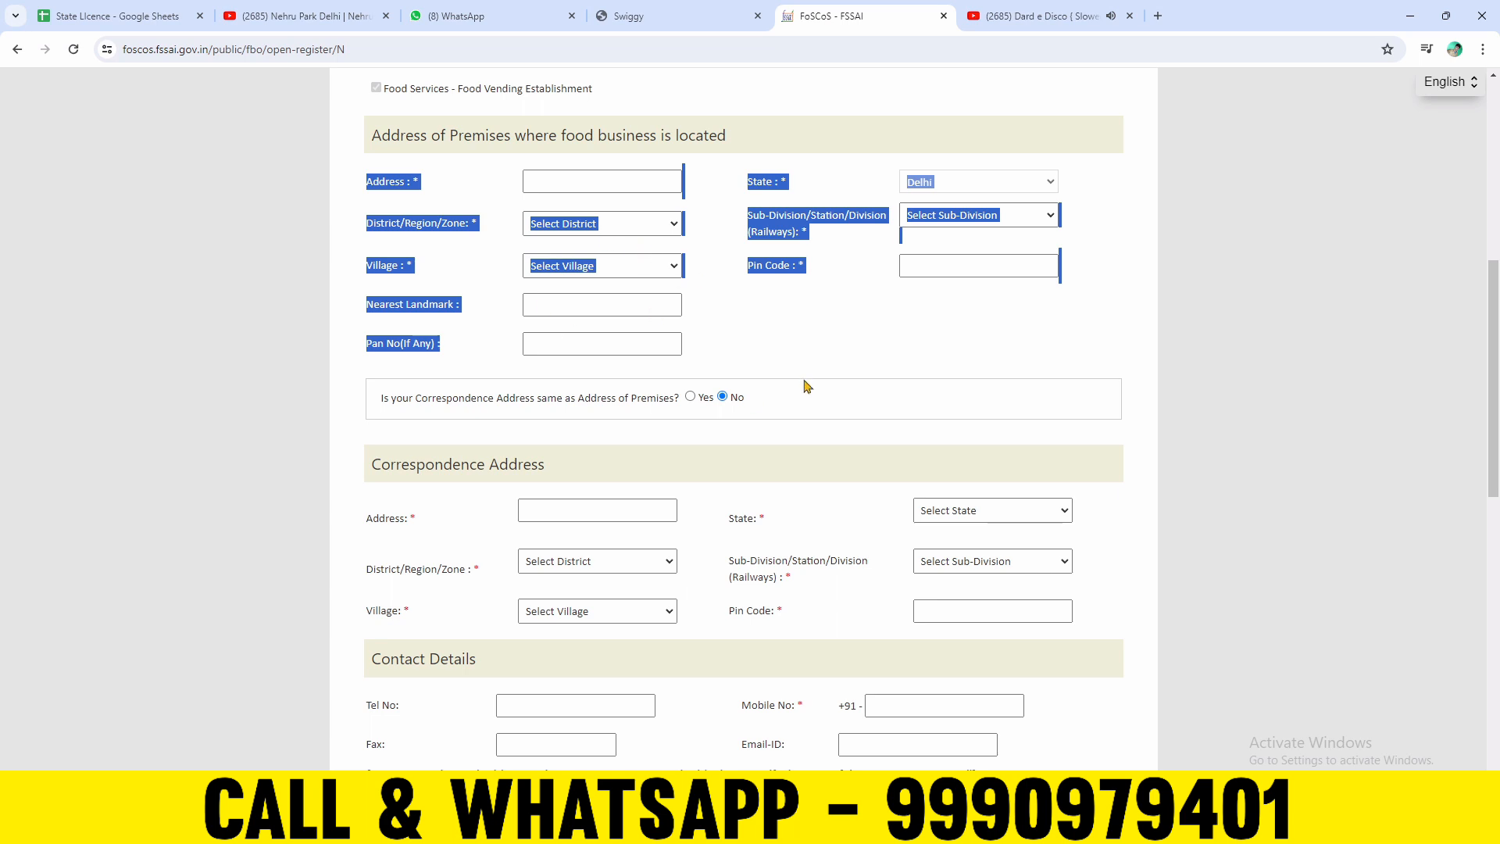
{"action": "left_click", "coordinate": [787, 330]}
Review the correspondence address, mobile number, e-mail and contact person fields
{"action": "left_click_drag", "start_coordinate": [1493, 375], "coordinate": [1493, 492]}
{"action": "left_click_drag", "start_coordinate": [365, 155], "coordinate": [813, 249]}
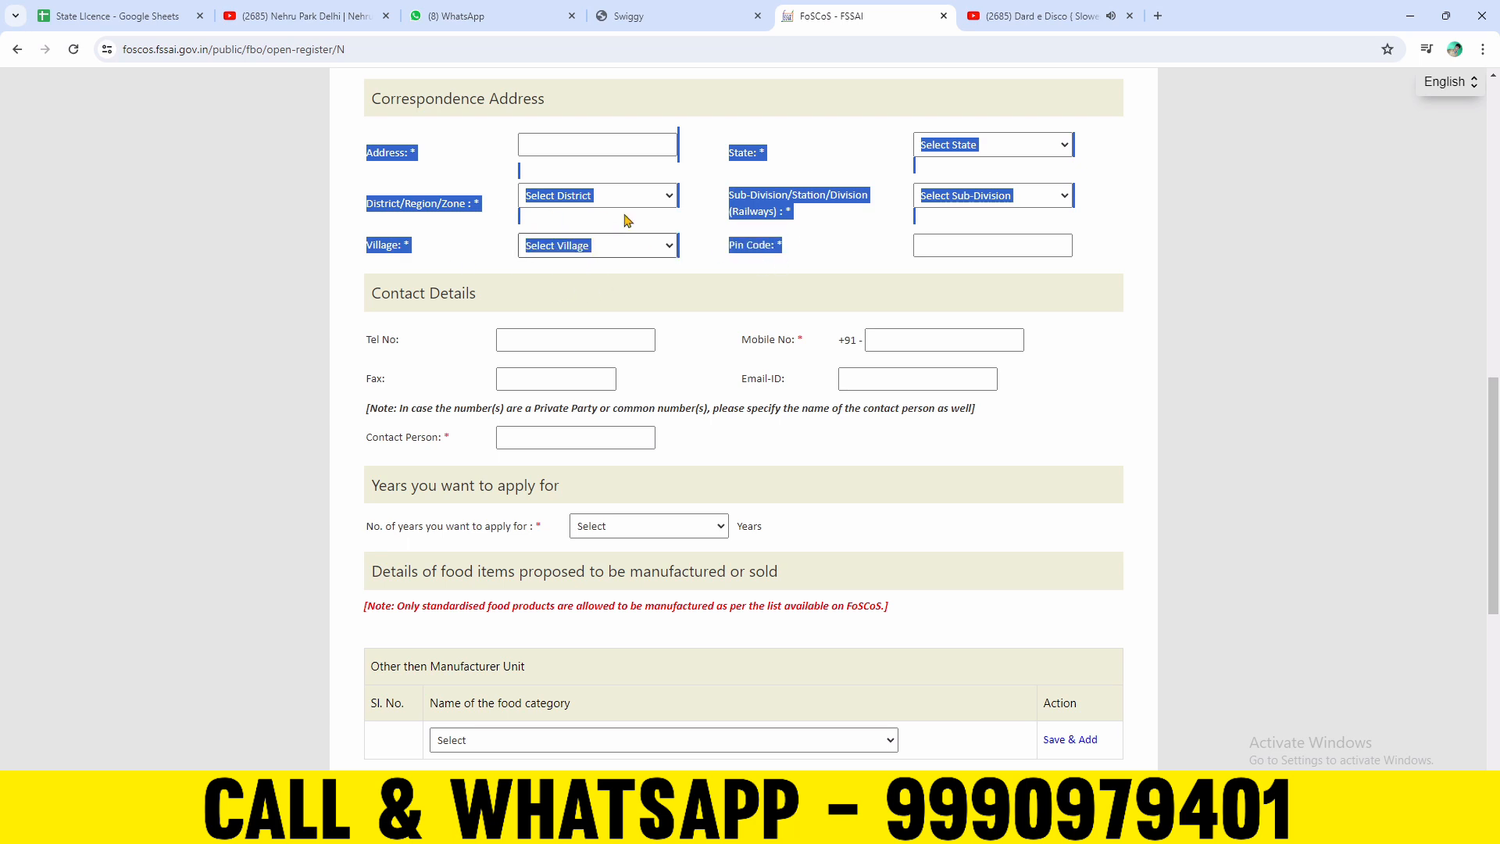
{"action": "left_click", "coordinate": [590, 144]}
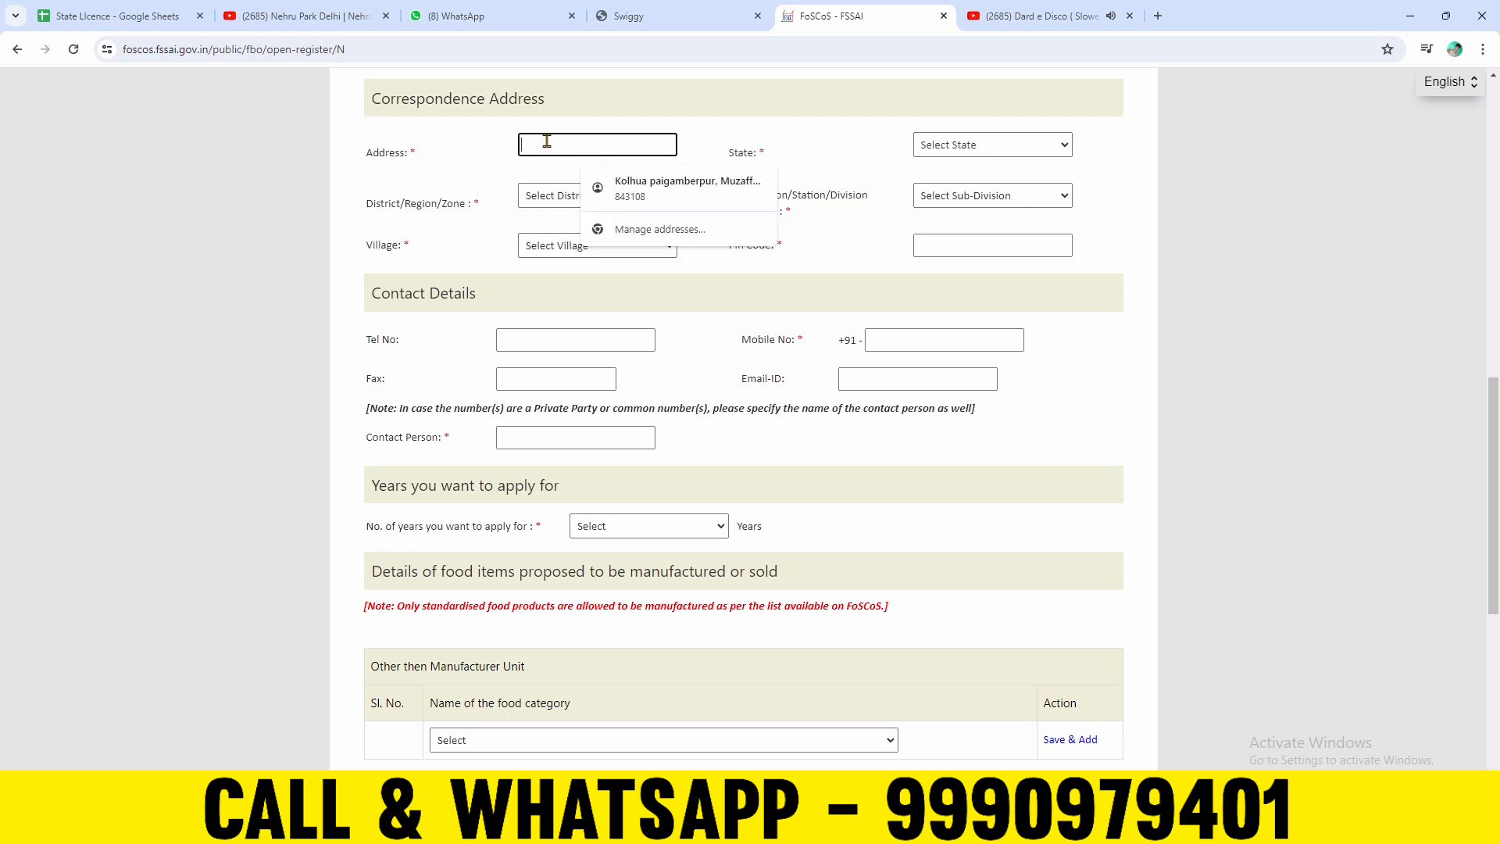
{"action": "left_click", "coordinate": [958, 338]}
{"action": "key", "text": "Tab"}
{"action": "left_click", "coordinate": [420, 351]}
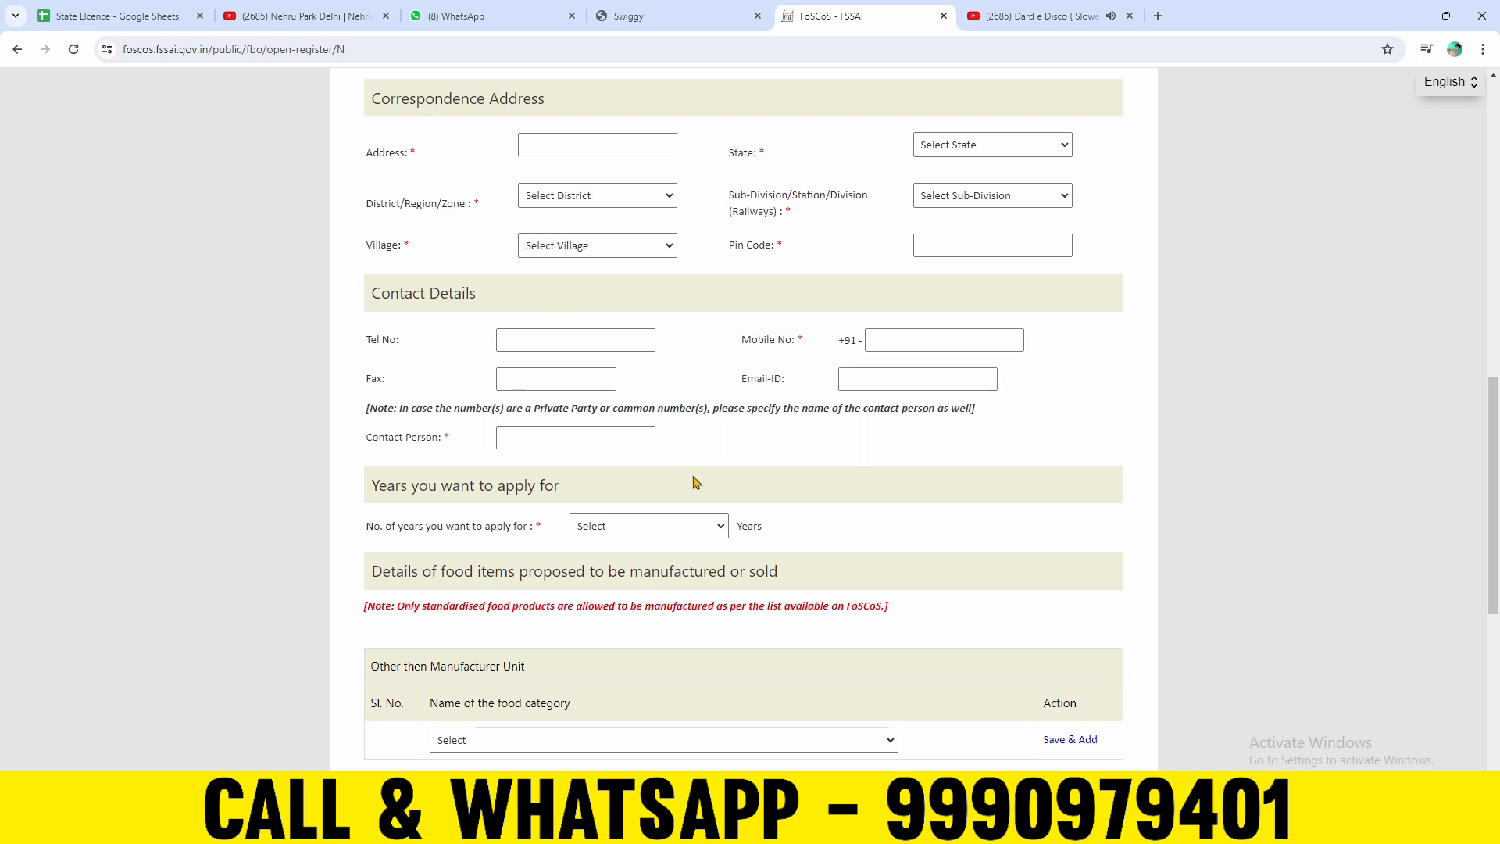
{"action": "left_click", "coordinate": [516, 437]}
{"action": "left_click", "coordinate": [466, 431]}
{"action": "scroll", "coordinate": [1494, 451], "scroll_direction": "down", "scroll_amount": 5}
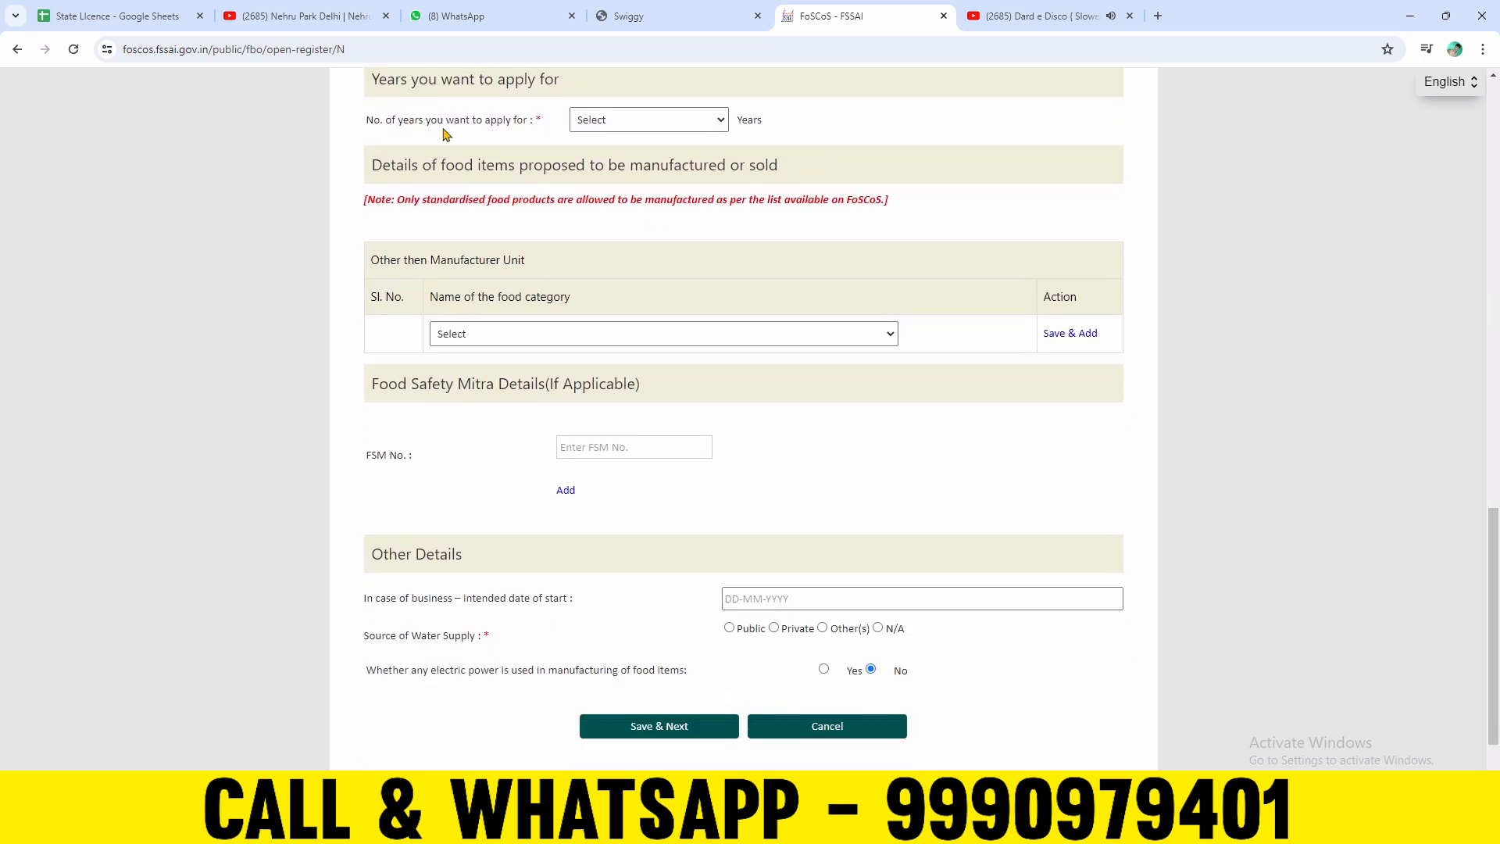
Apply for 1 year and add Prepared Foods as the first food category
{"action": "left_click", "coordinate": [617, 121]}
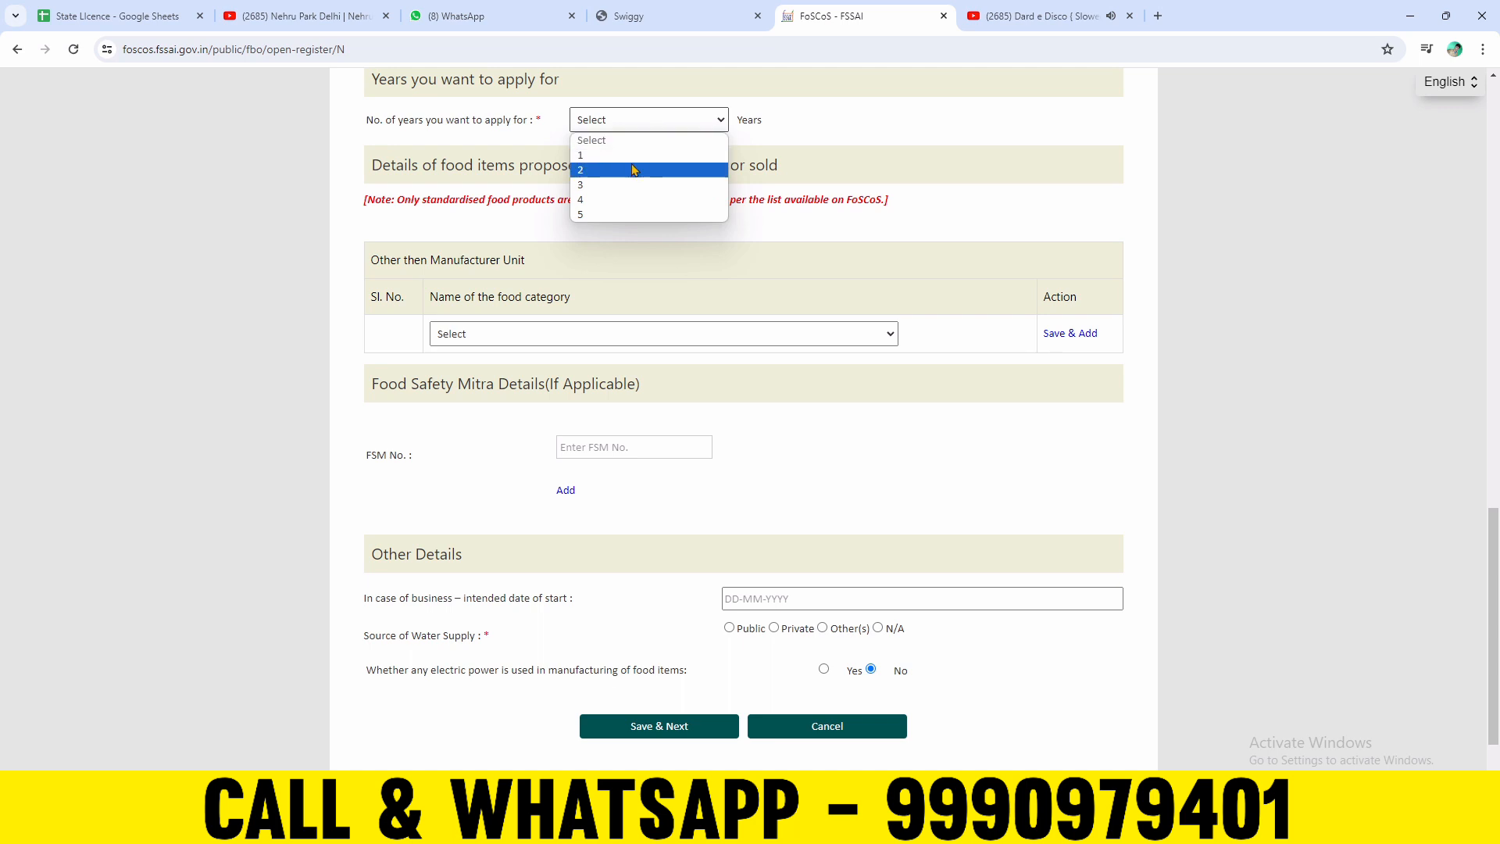
{"action": "left_click", "coordinate": [607, 154]}
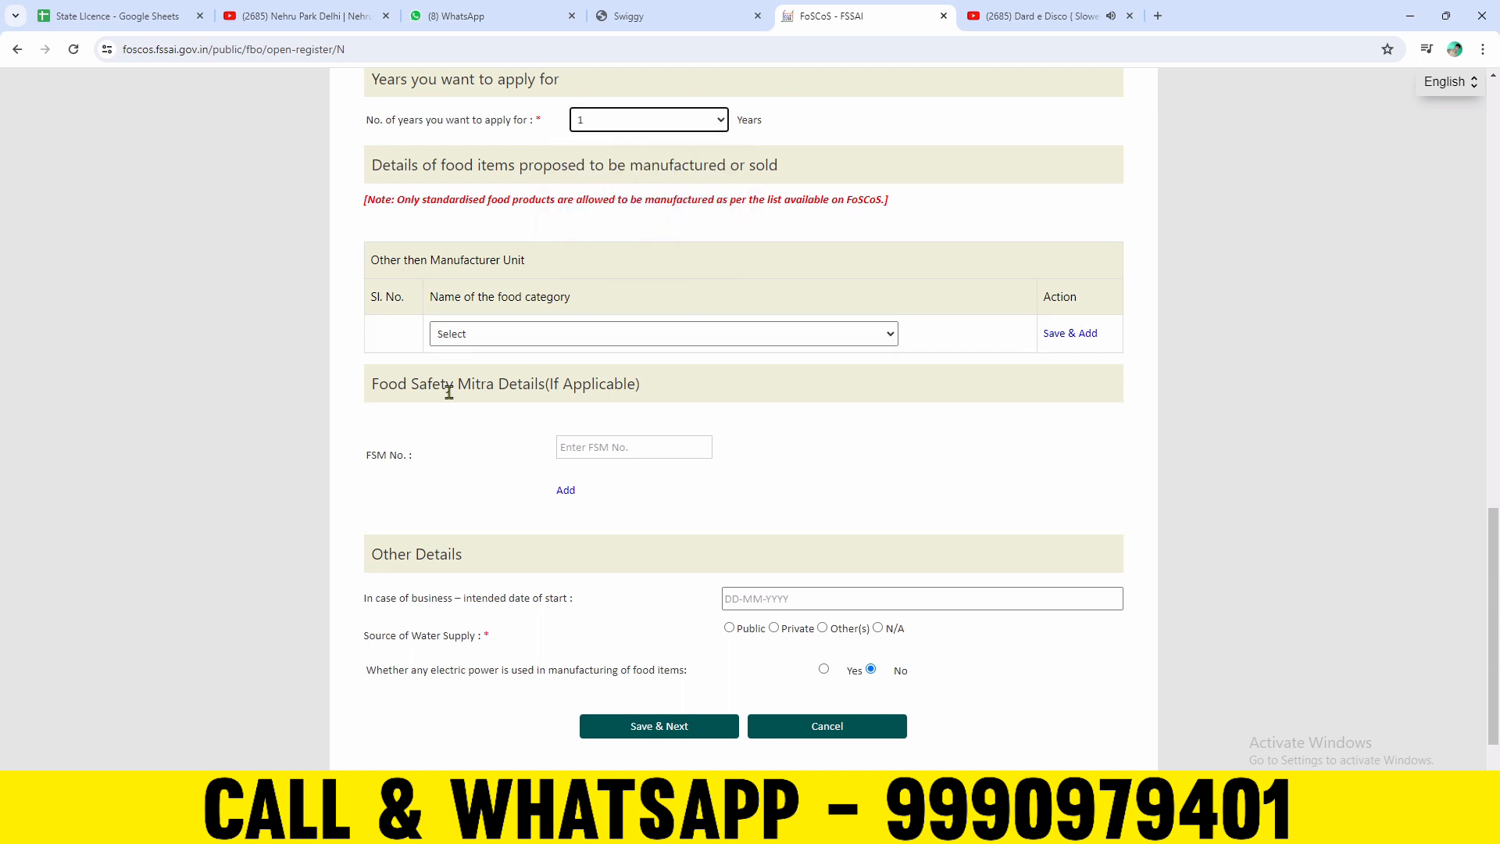
{"action": "left_click", "coordinate": [770, 335]}
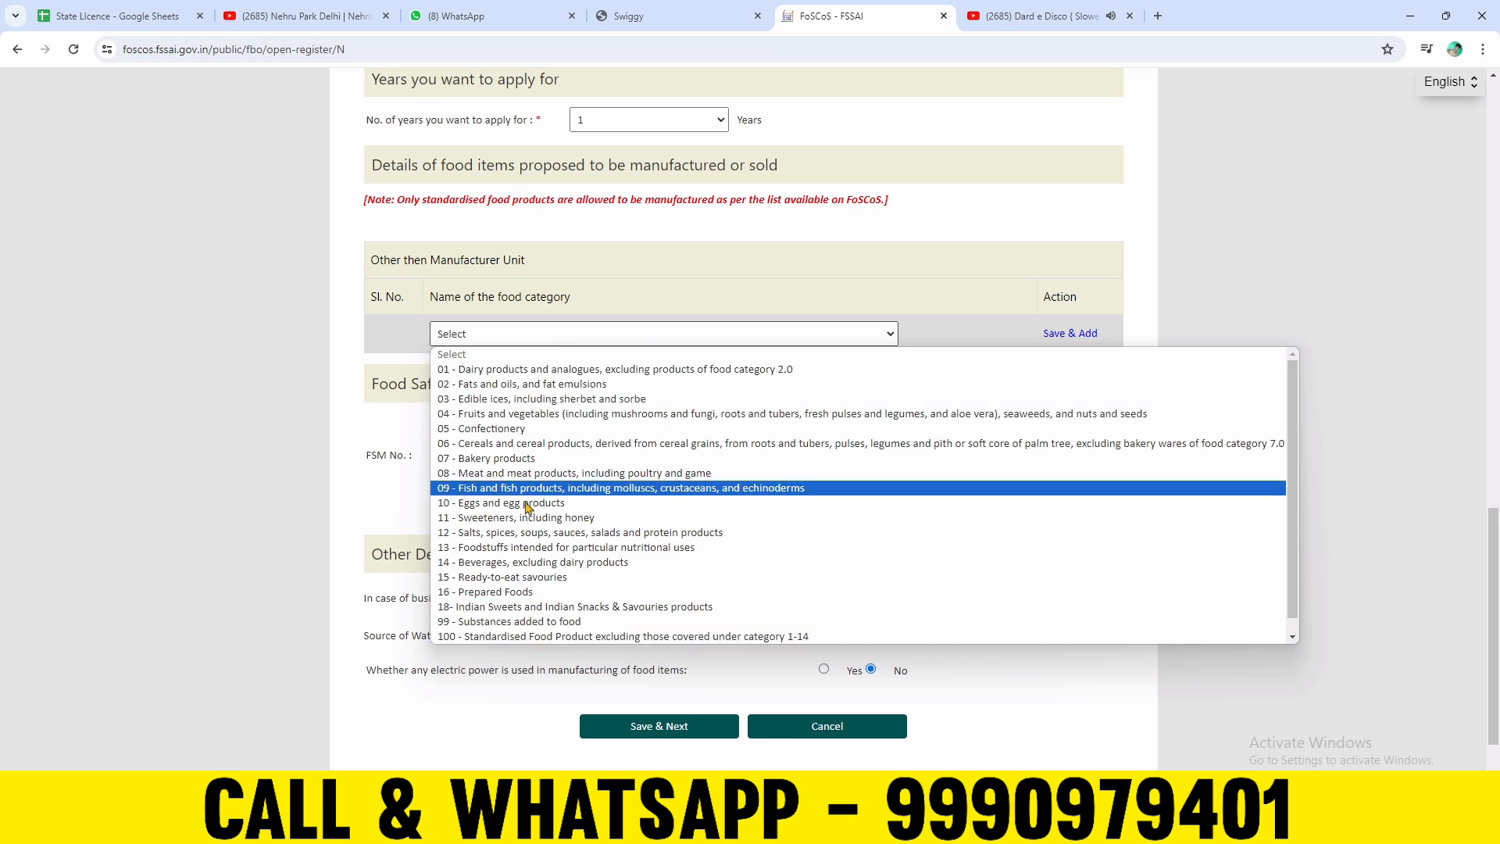
{"action": "left_click", "coordinate": [486, 593]}
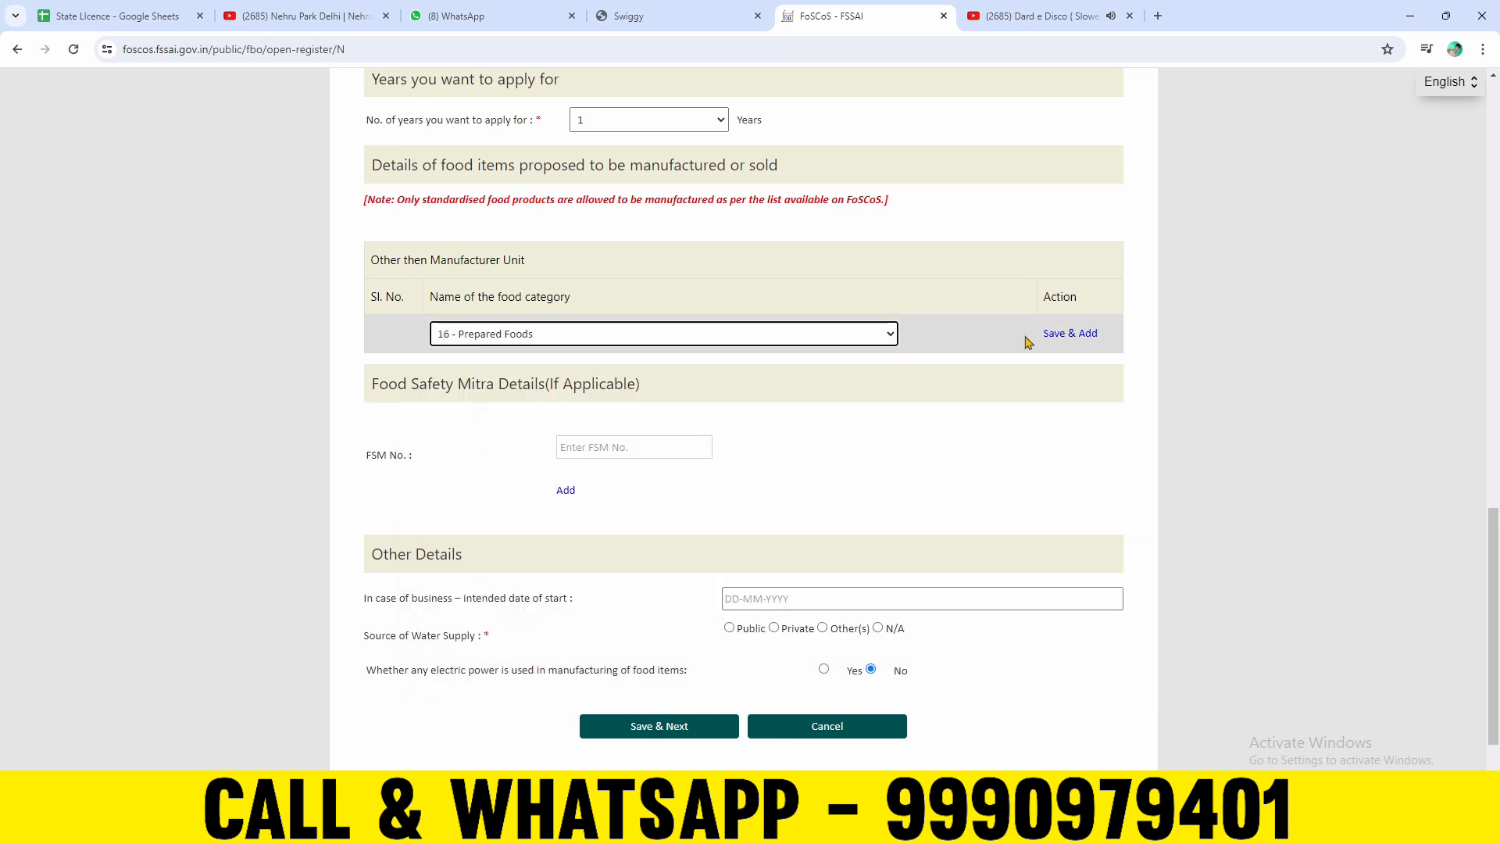
{"action": "left_click", "coordinate": [1066, 334]}
Add Ready-to-eat savouries and Salts, spices, soups, sauces, salads and protein products as further categories
{"action": "left_click", "coordinate": [780, 365]}
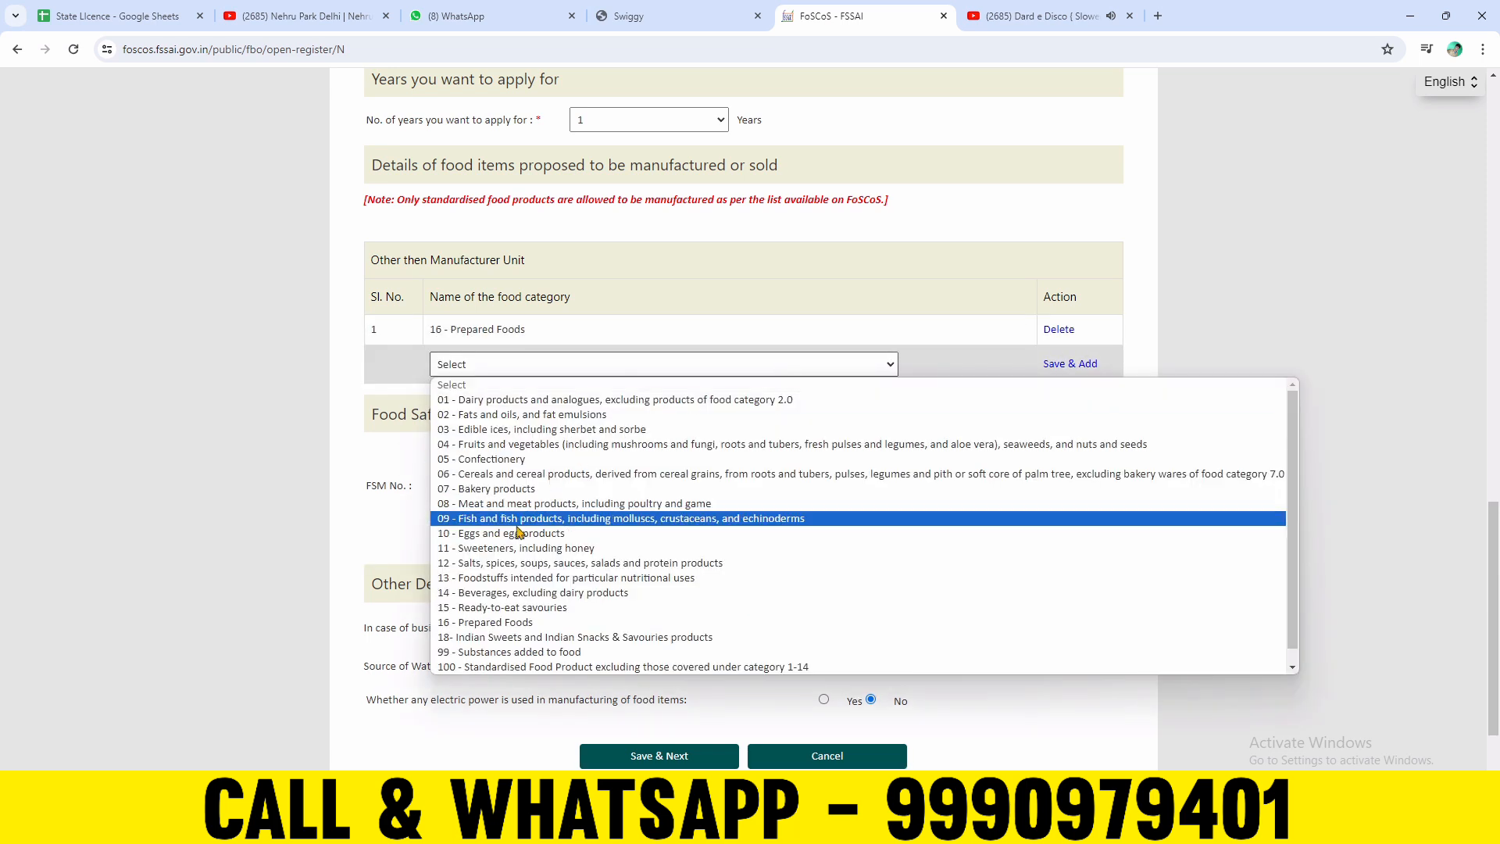
{"action": "left_click", "coordinate": [520, 608]}
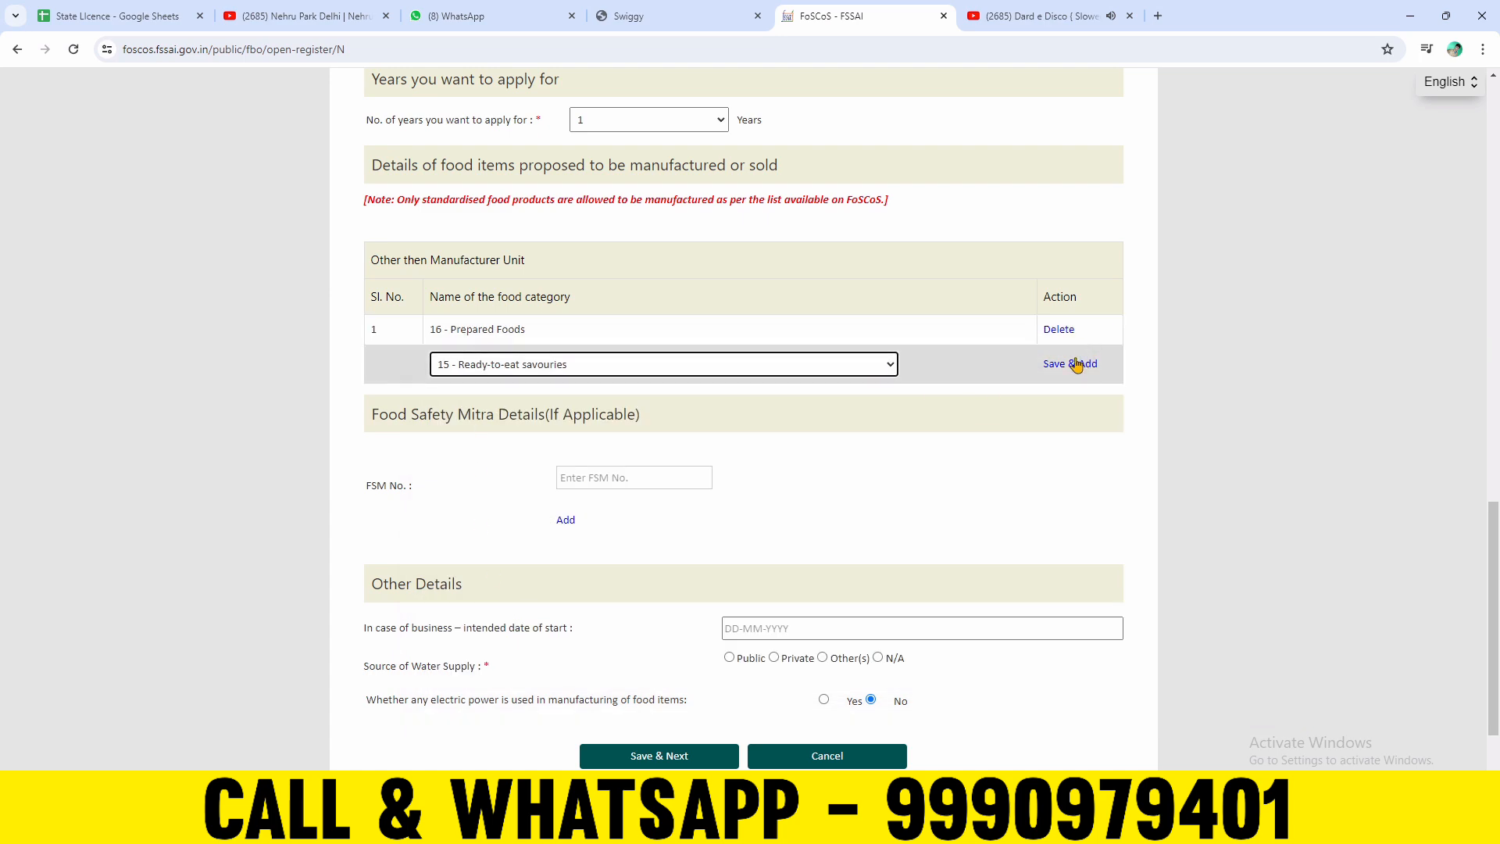
{"action": "left_click", "coordinate": [1082, 365]}
{"action": "left_click", "coordinate": [712, 395]}
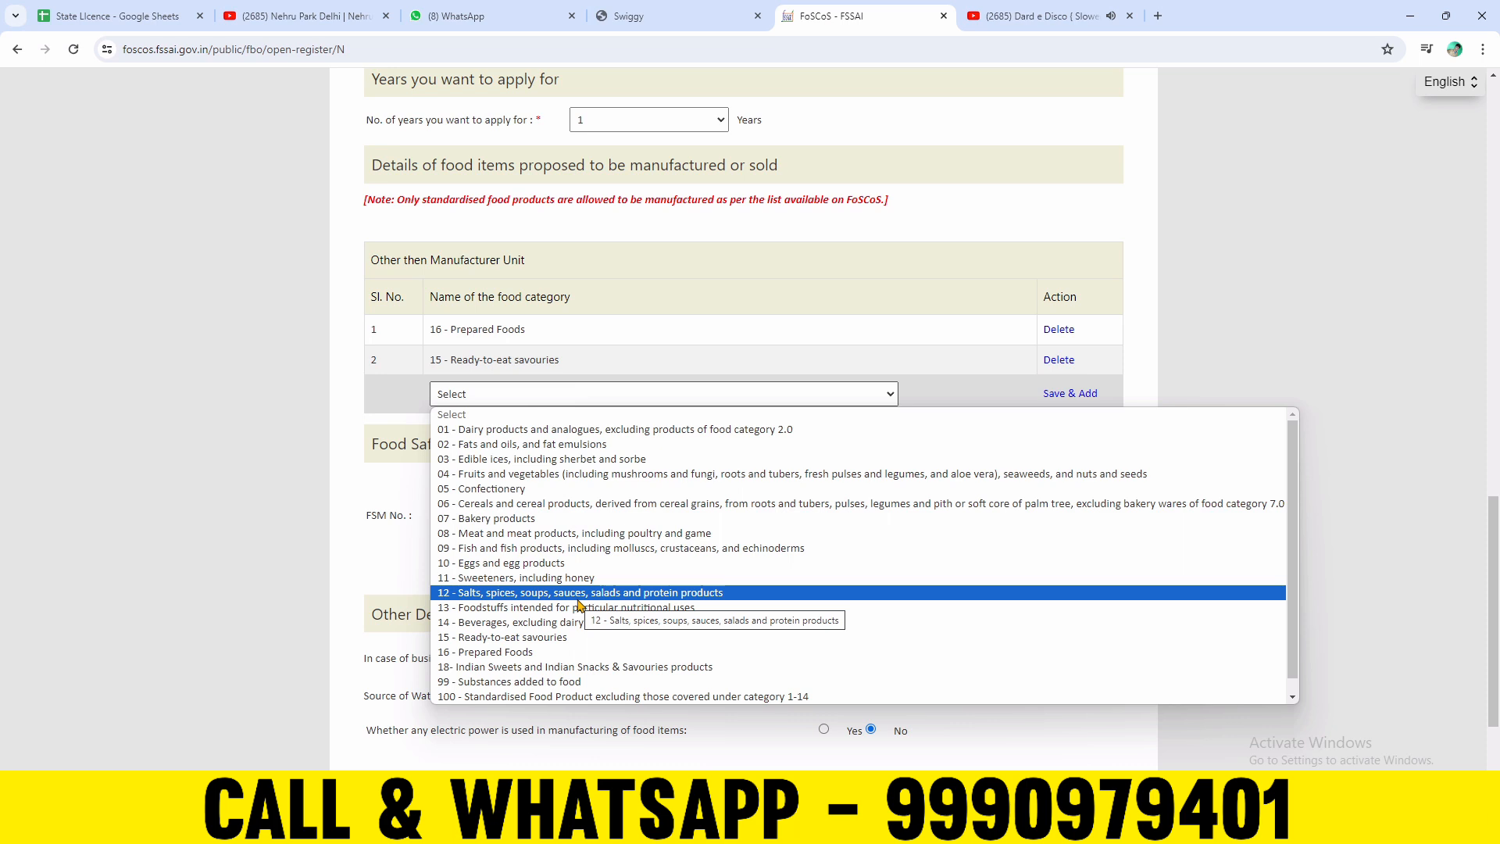
{"action": "left_click", "coordinate": [579, 598]}
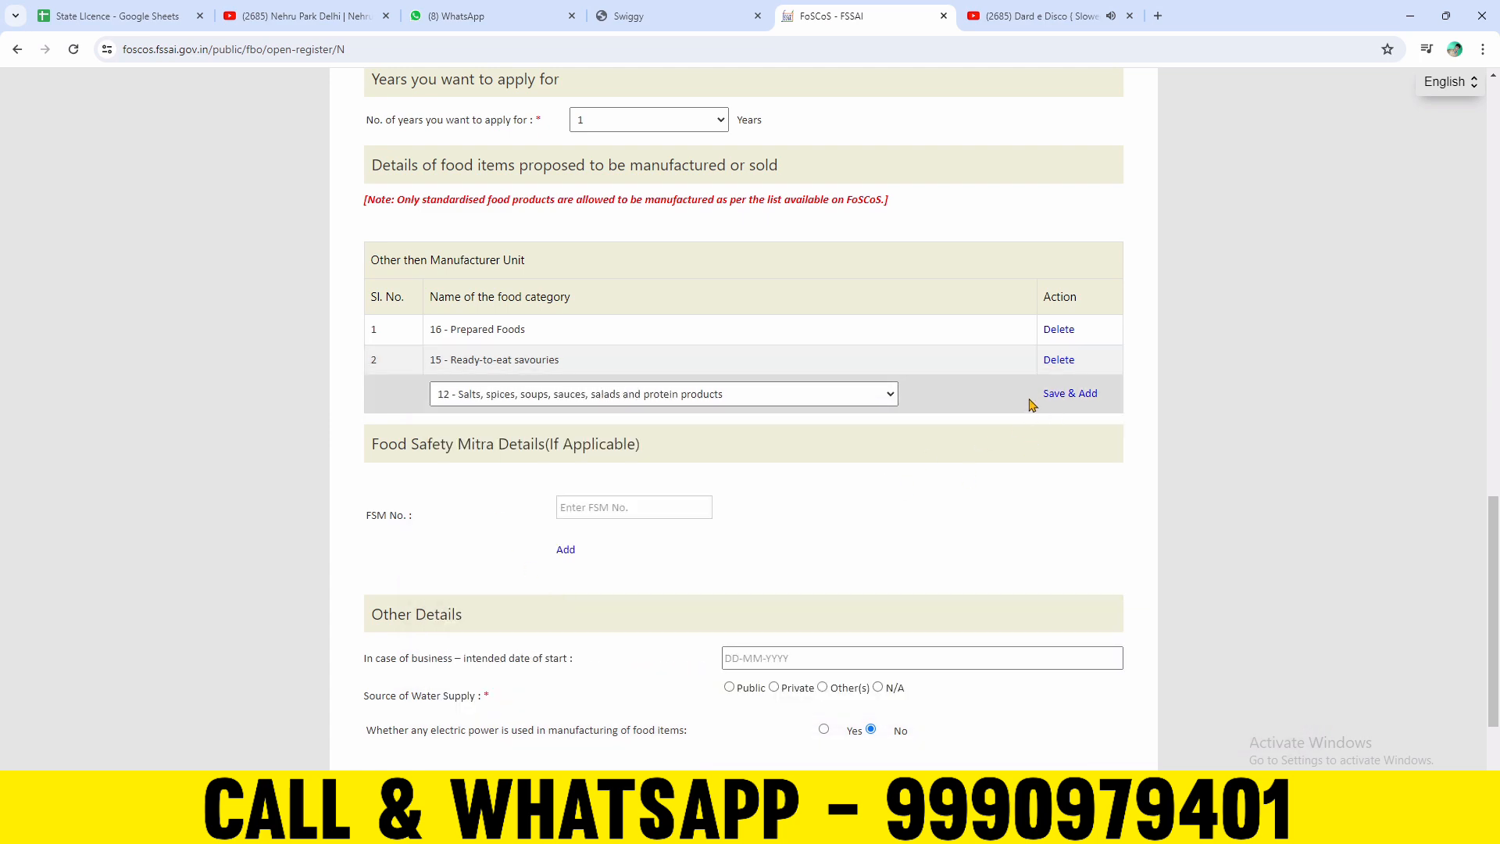
{"action": "left_click", "coordinate": [1055, 395]}
{"action": "scroll", "coordinate": [837, 489], "scroll_direction": "down", "scroll_amount": 3}
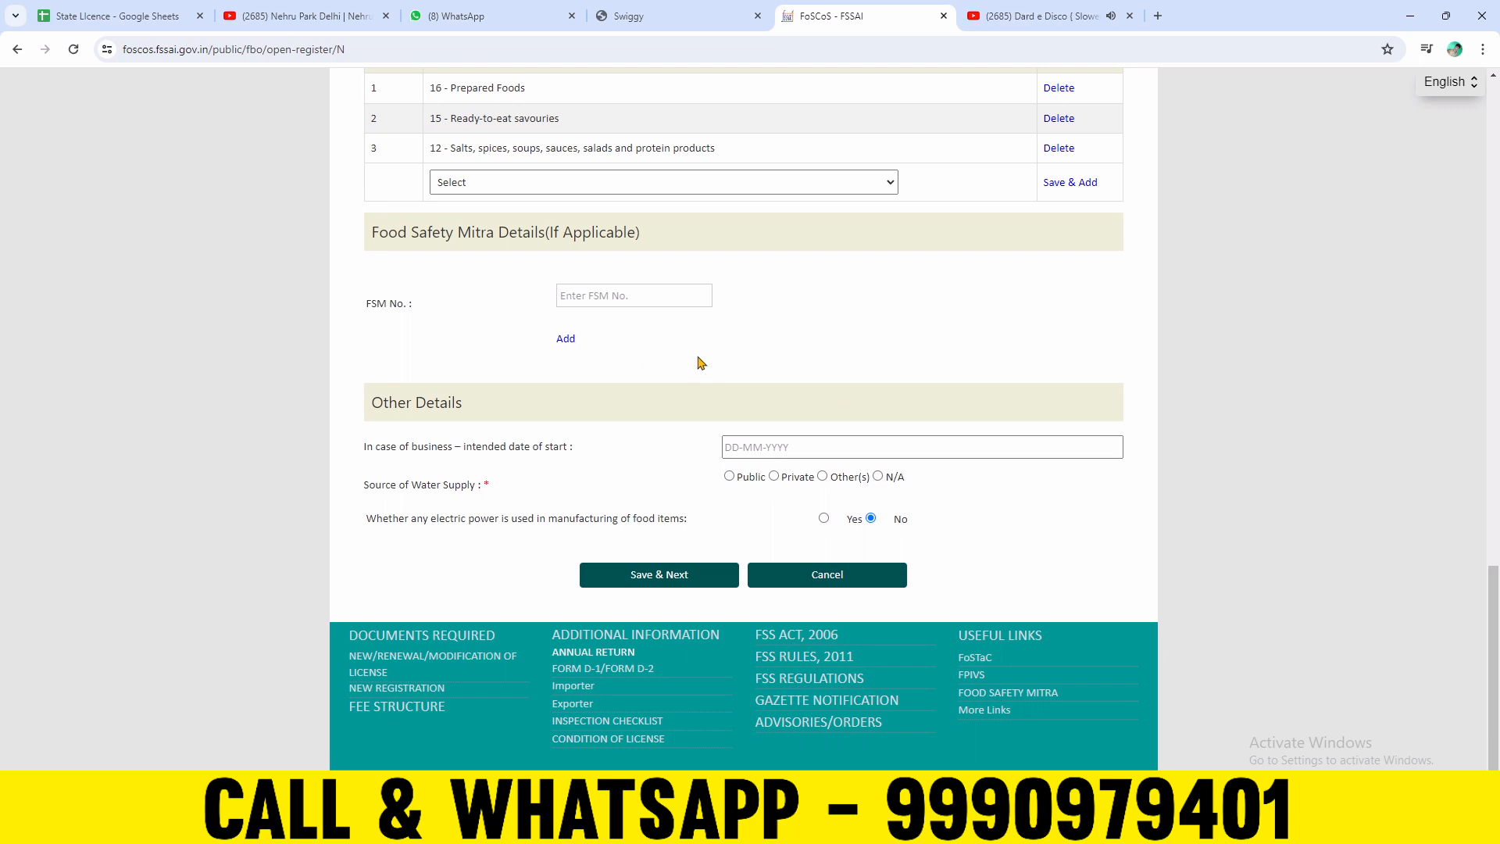
Set Source of Water Supply to N/A, submit with Save & Next, and review the flagged required fields
{"action": "left_click", "coordinate": [878, 477]}
{"action": "left_click", "coordinate": [658, 579]}
{"action": "left_click_drag", "start_coordinate": [1492, 660], "coordinate": [1493, 362]}
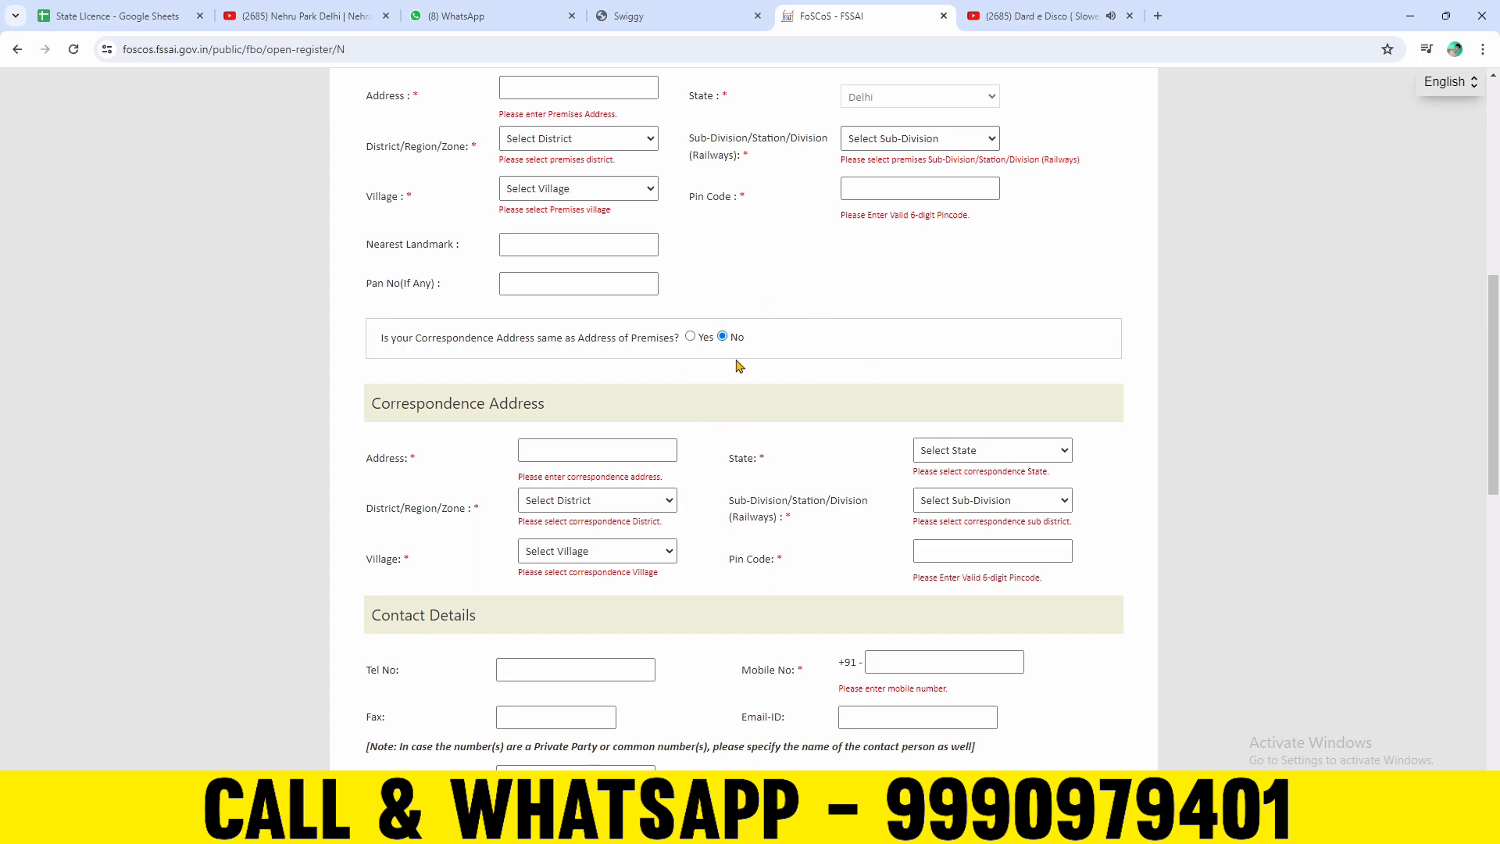
{"action": "scroll", "coordinate": [734, 368], "scroll_direction": "up", "scroll_amount": 8}
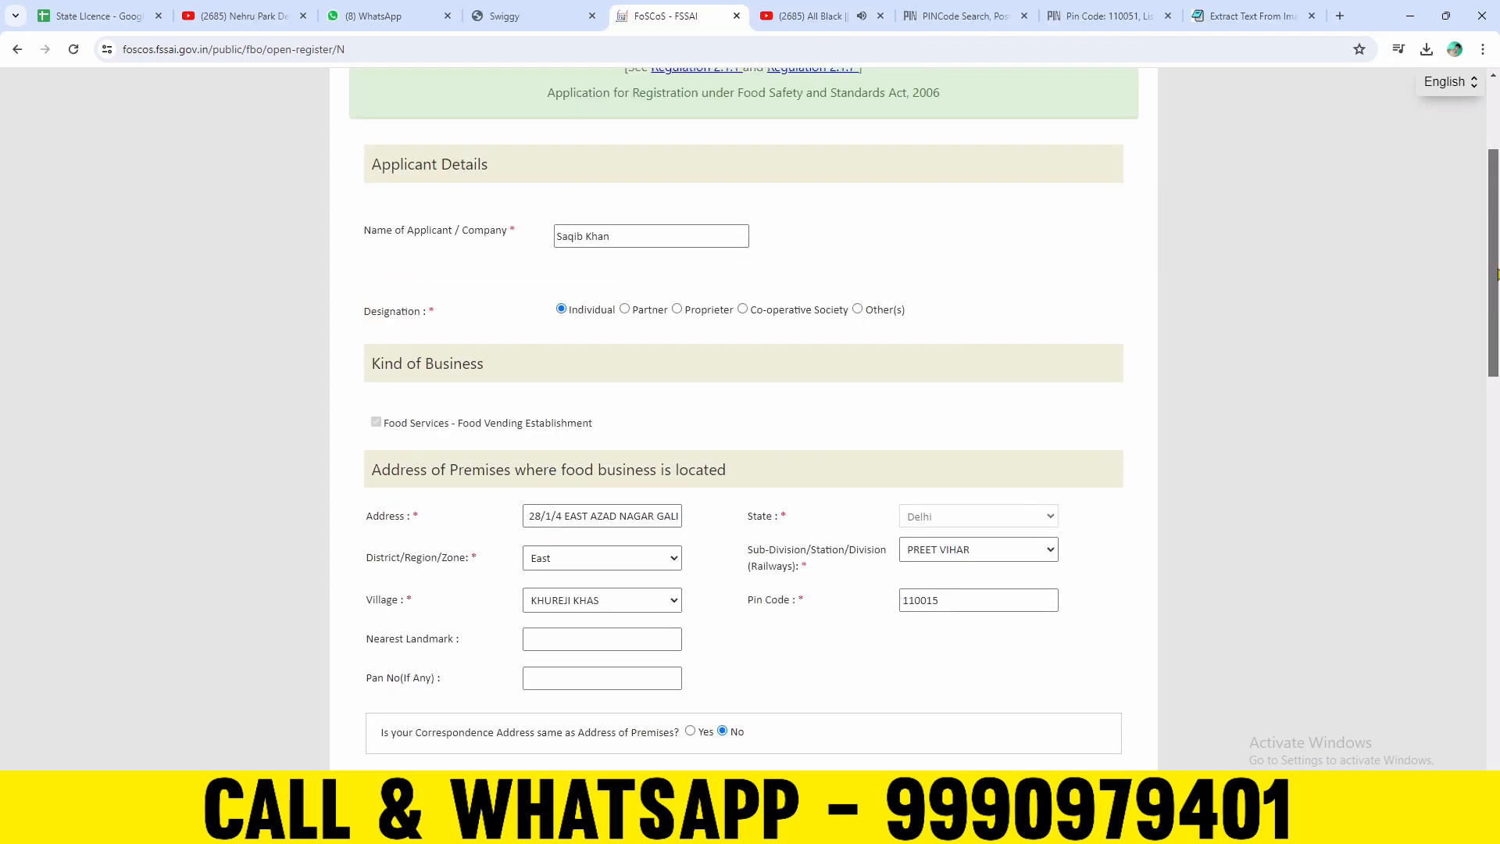
{"action": "scroll", "coordinate": [734, 391], "scroll_direction": "up", "scroll_amount": 3}
{"action": "scroll", "coordinate": [734, 391], "scroll_direction": "down", "scroll_amount": 5}
{"action": "left_click_drag", "start_coordinate": [1498, 353], "coordinate": [1497, 712]}
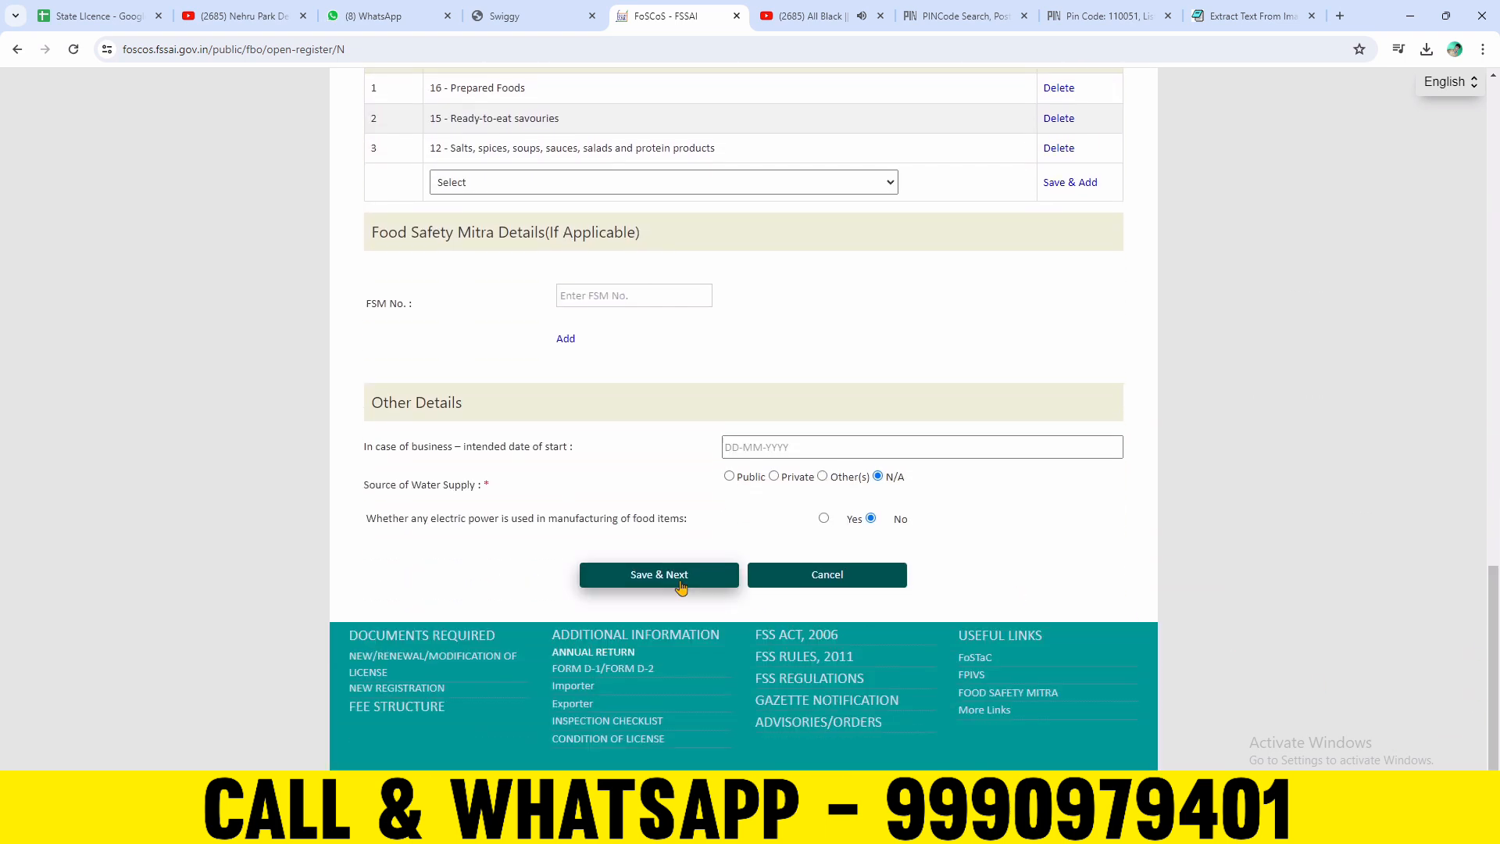
Save the form, confirm the three food categories, and begin the Sign Up Details e-mail entry
{"action": "left_click", "coordinate": [678, 579]}
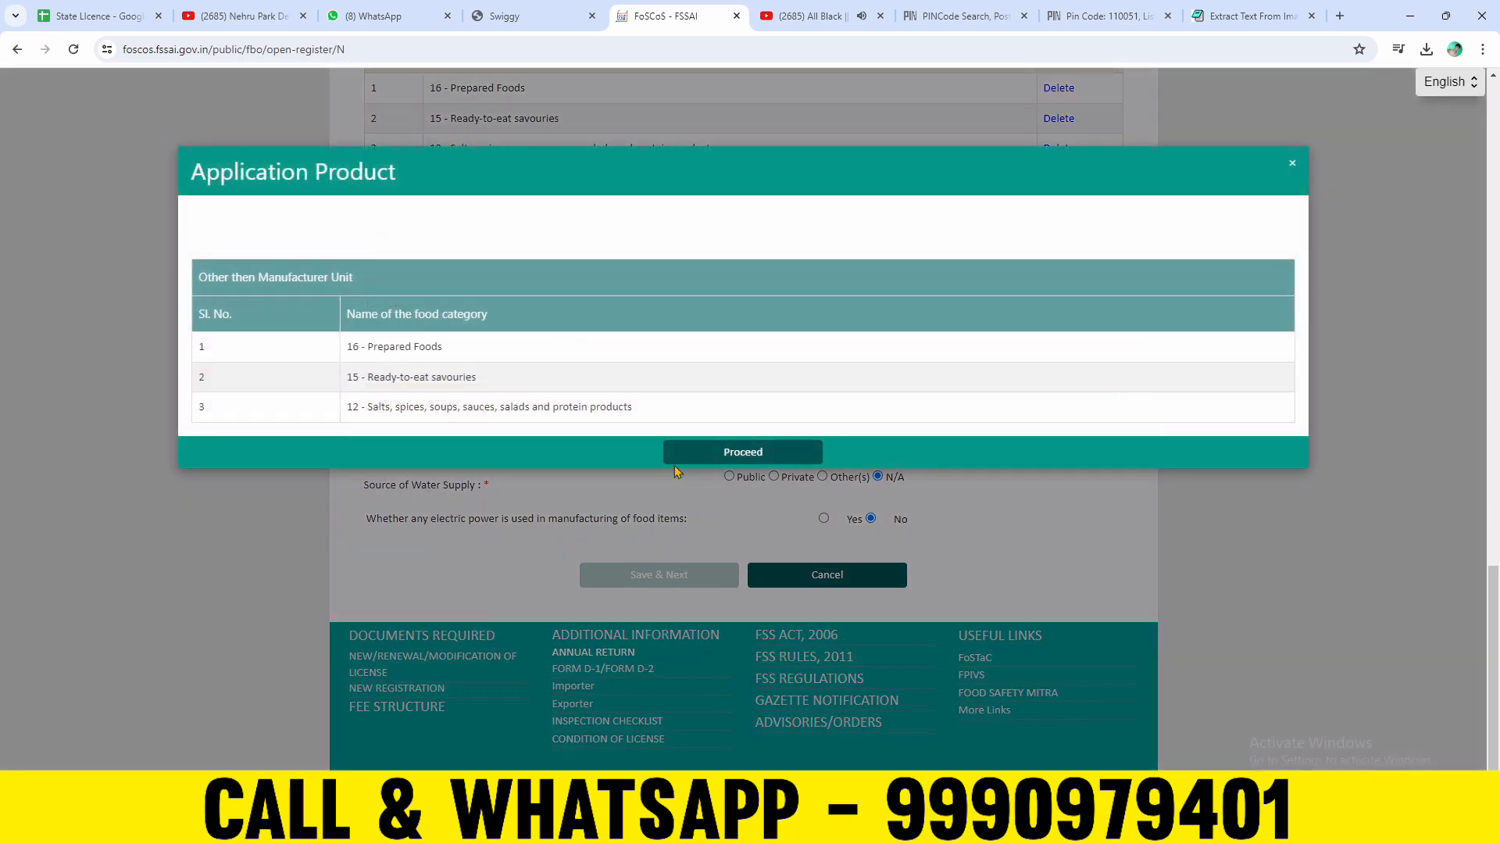
{"action": "left_click", "coordinate": [677, 456]}
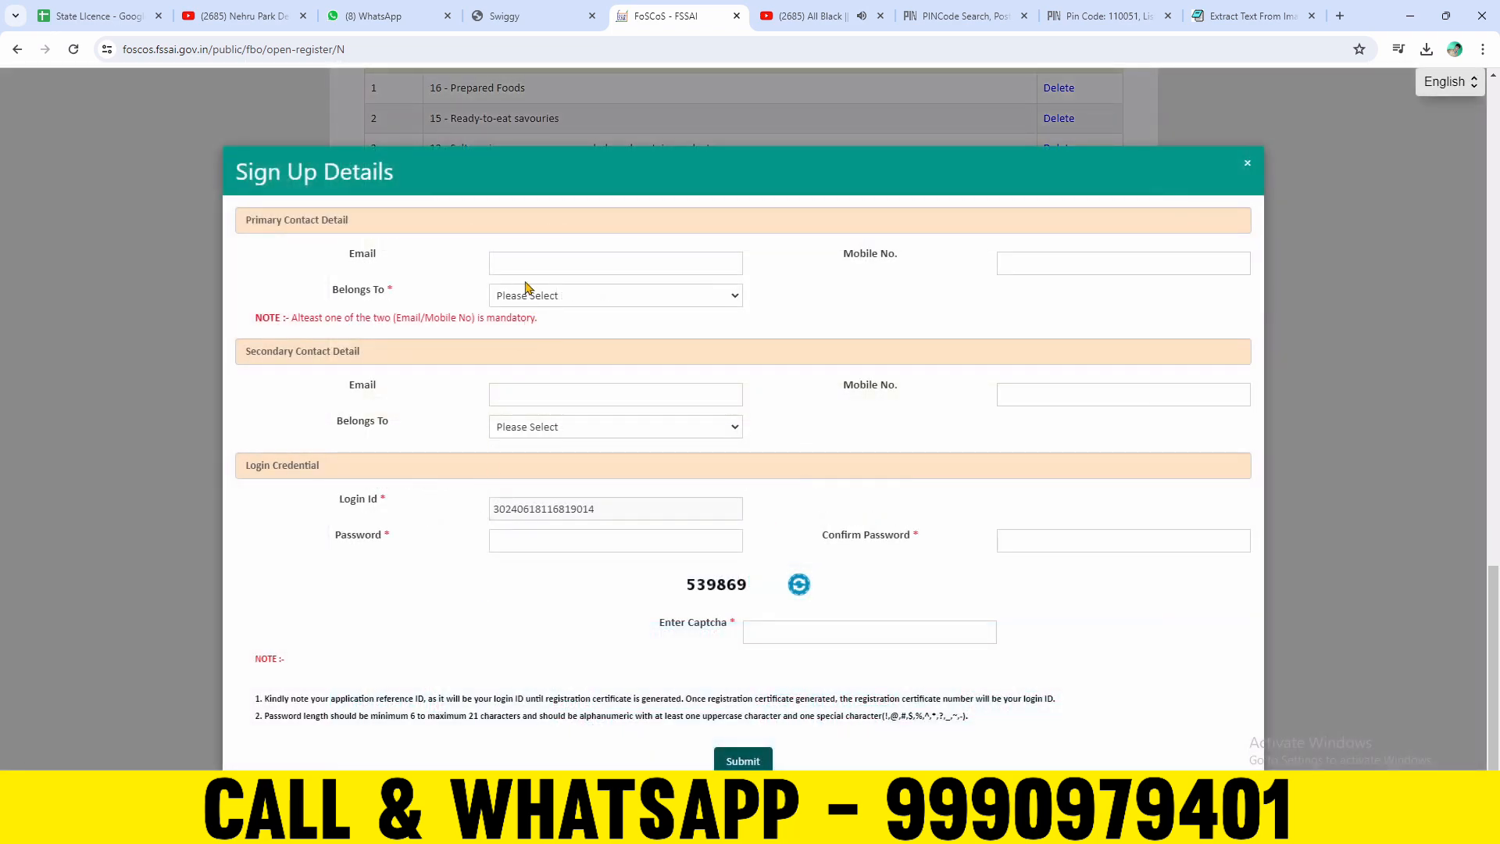
{"action": "left_click", "coordinate": [510, 261]}
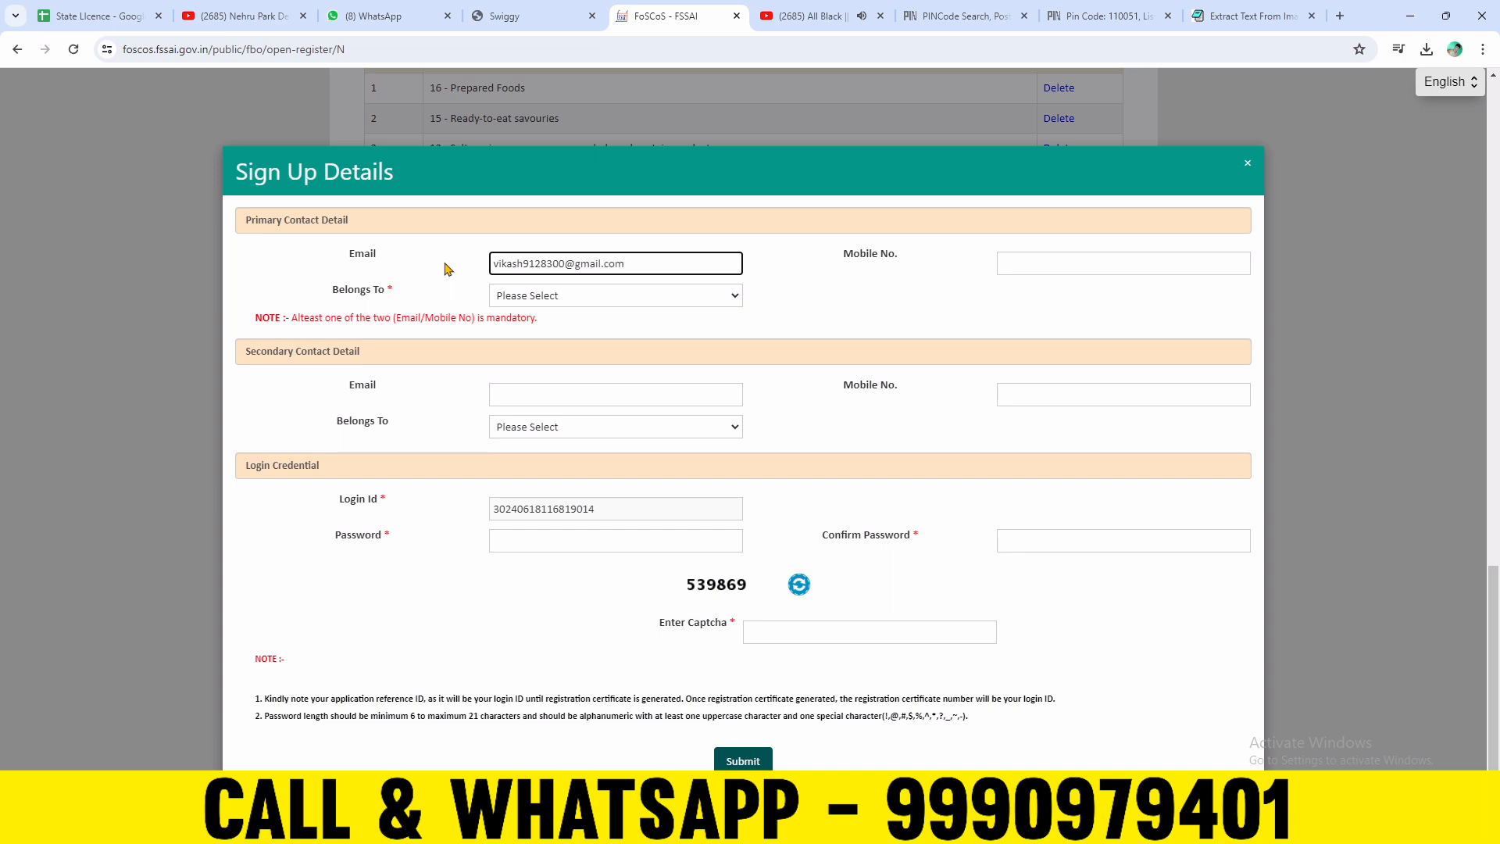
Enter the primary contact's e-mail and mobile number and mark them as belonging to Self
{"action": "key", "text": "Tab"}
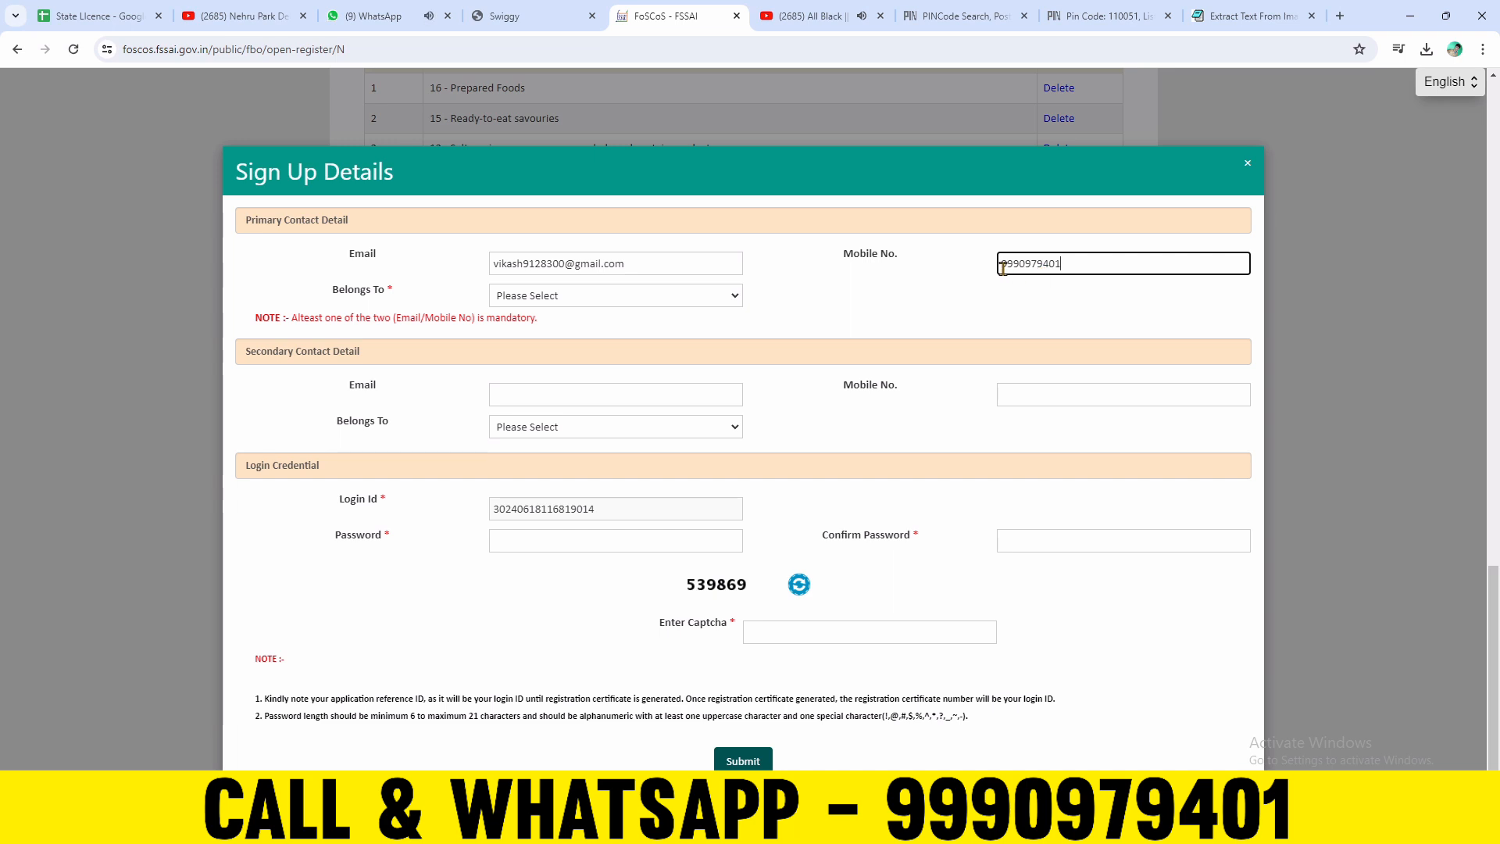
{"action": "left_click", "coordinate": [564, 296]}
{"action": "left_click", "coordinate": [536, 326]}
{"action": "left_click", "coordinate": [789, 300]}
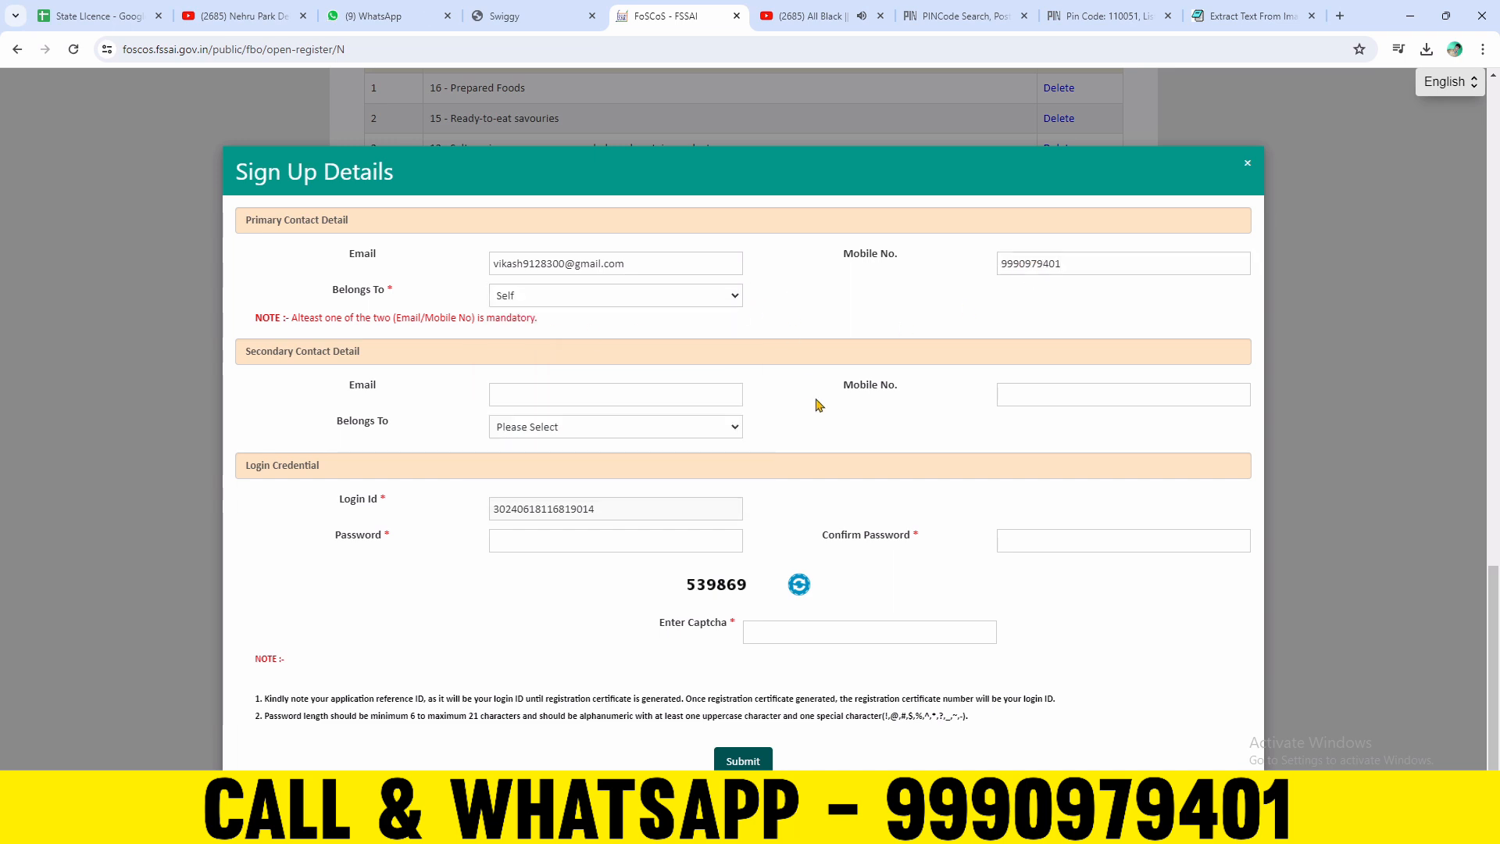
Set and confirm the account password, enter the captcha, and submit the sign-up details
{"action": "left_click", "coordinate": [551, 541]}
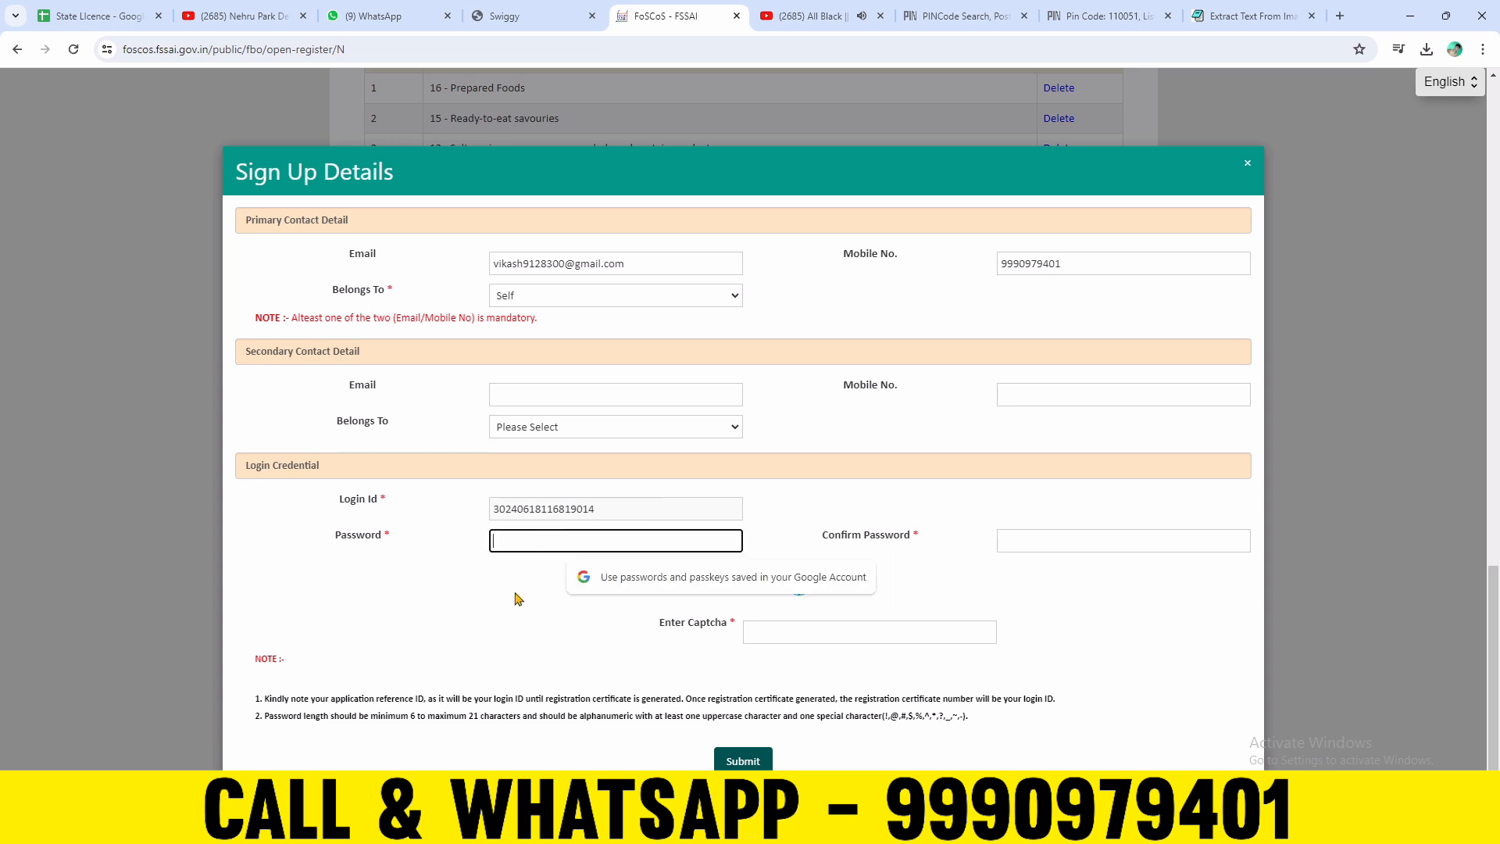
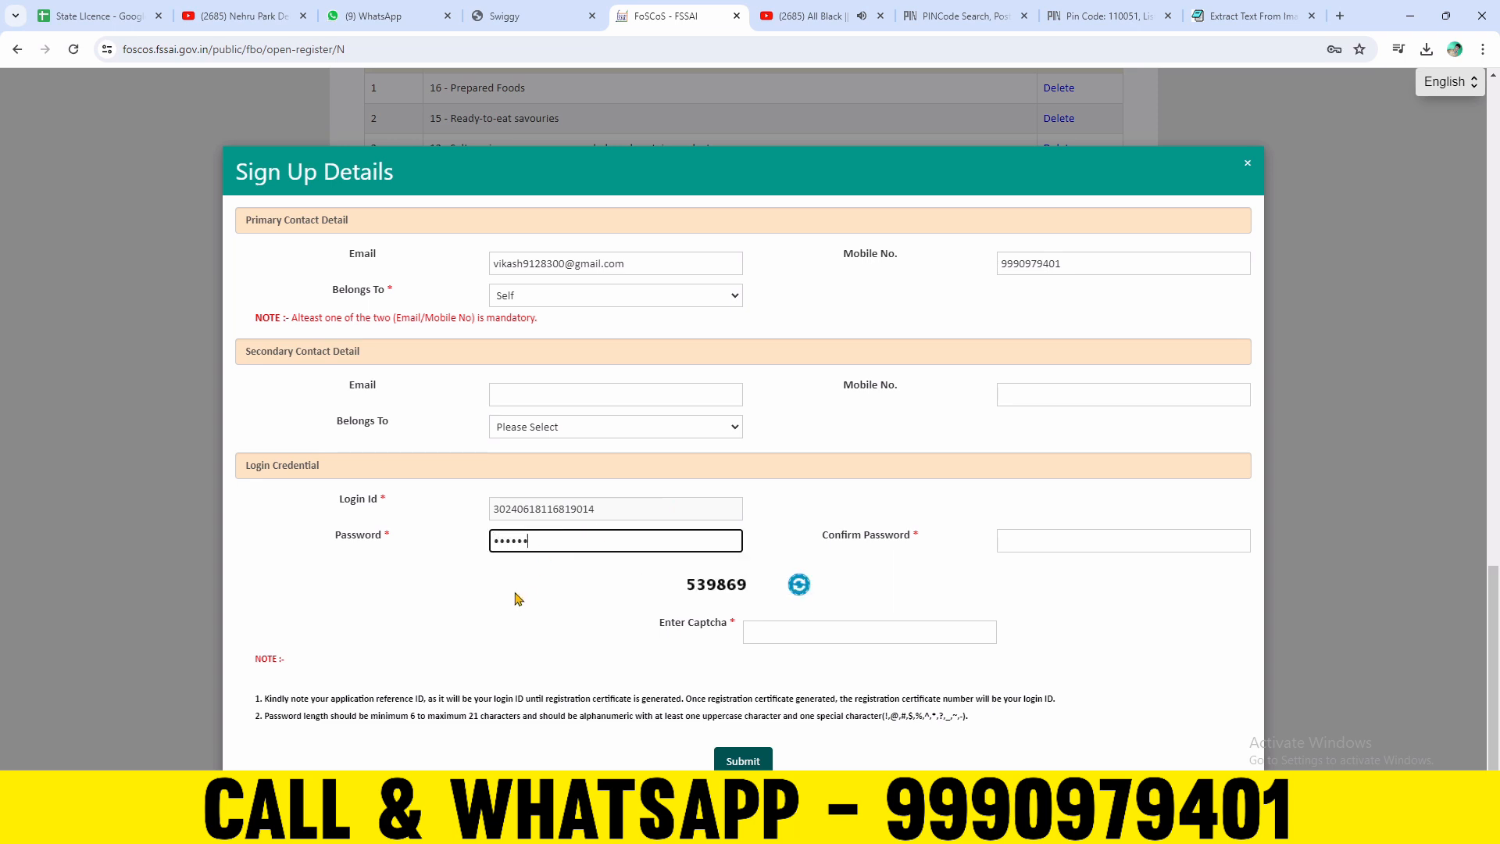
{"action": "key", "text": "Tab"}
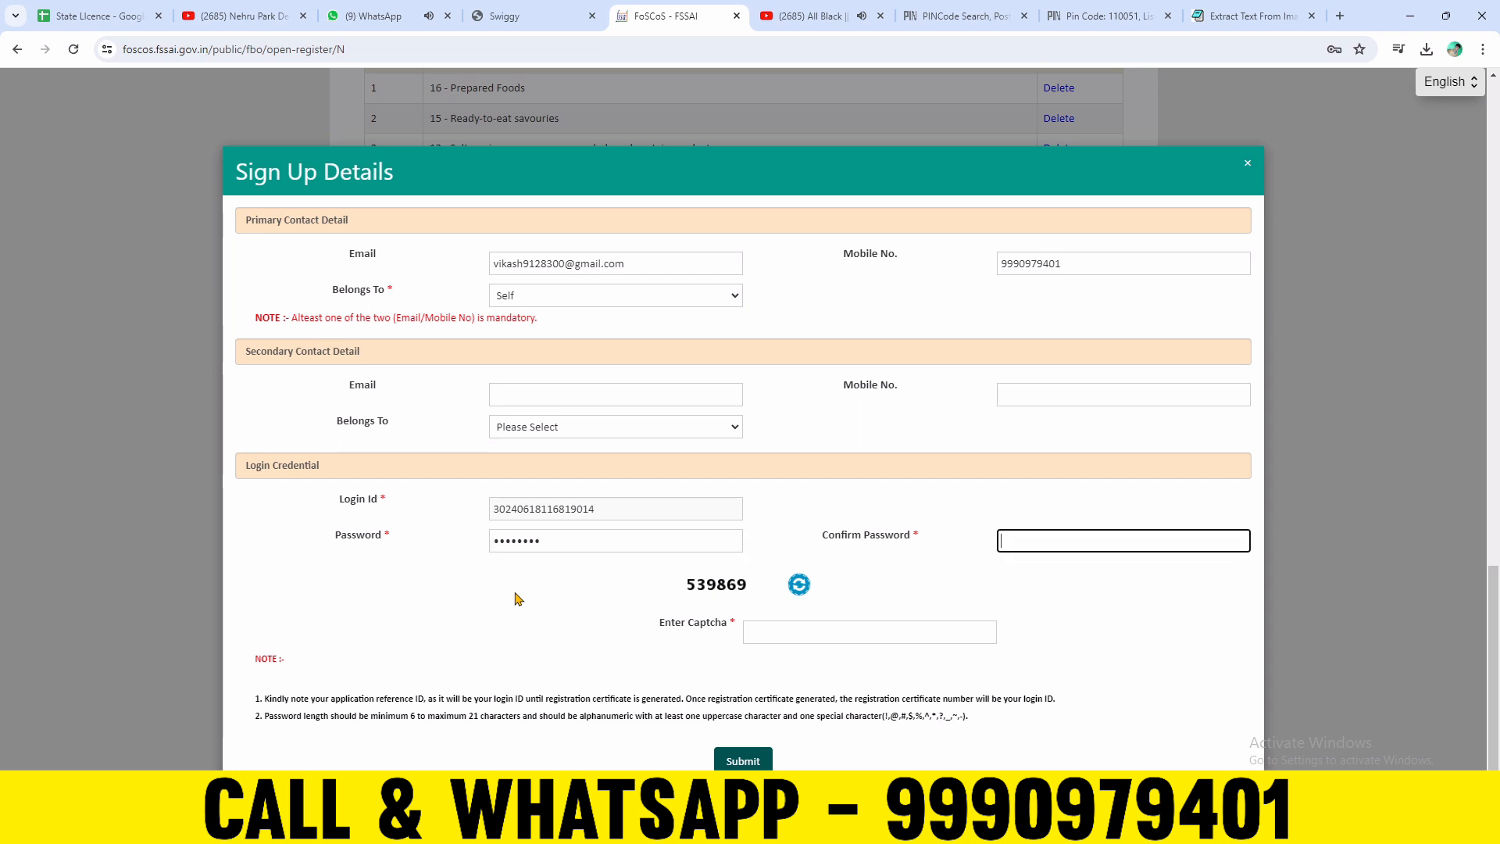
{"action": "key", "text": "Tab"}
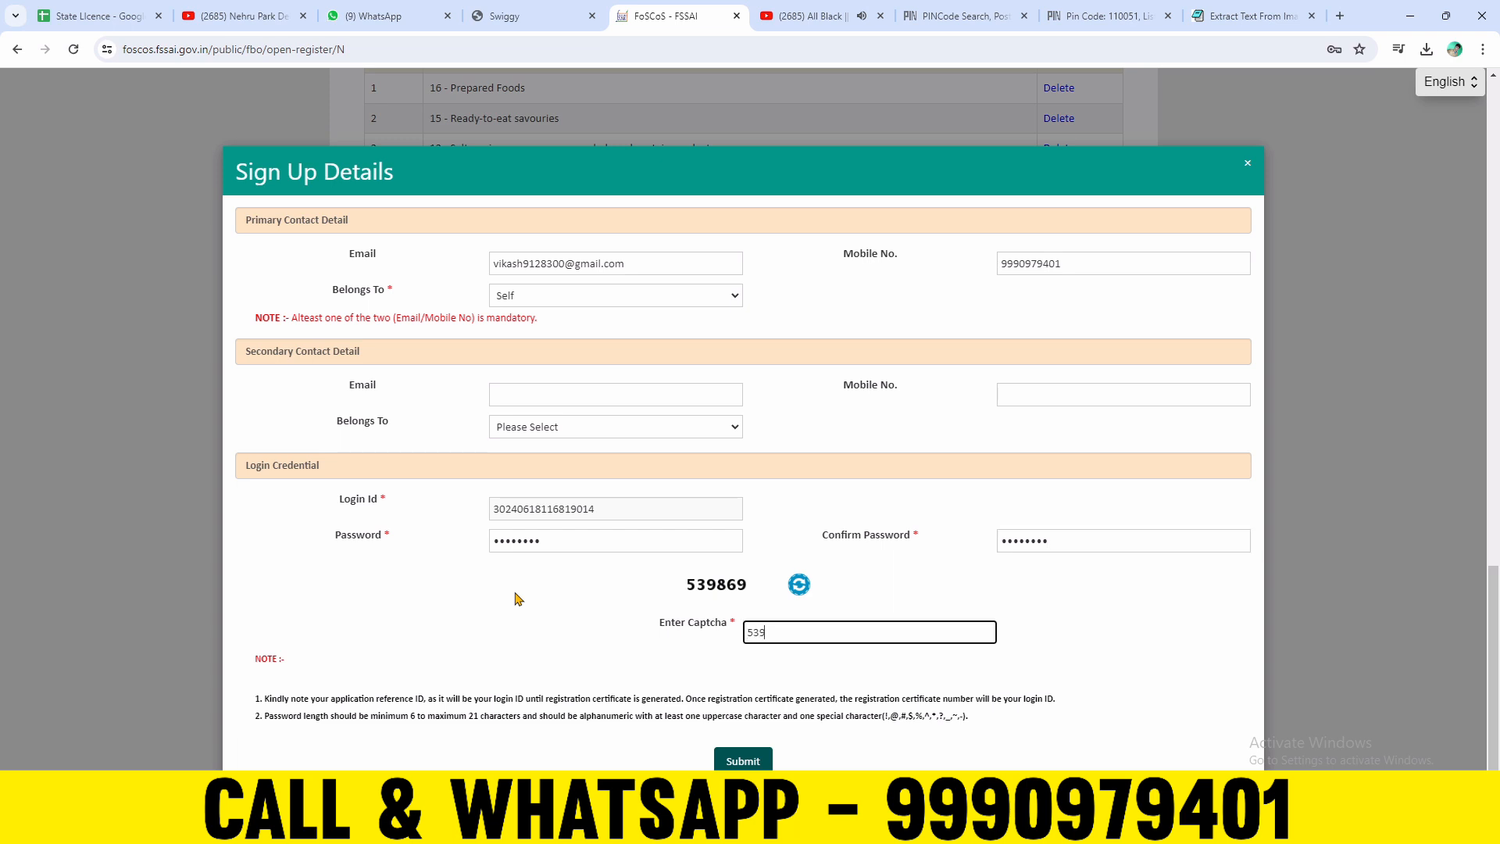
{"action": "left_click", "coordinate": [516, 599]}
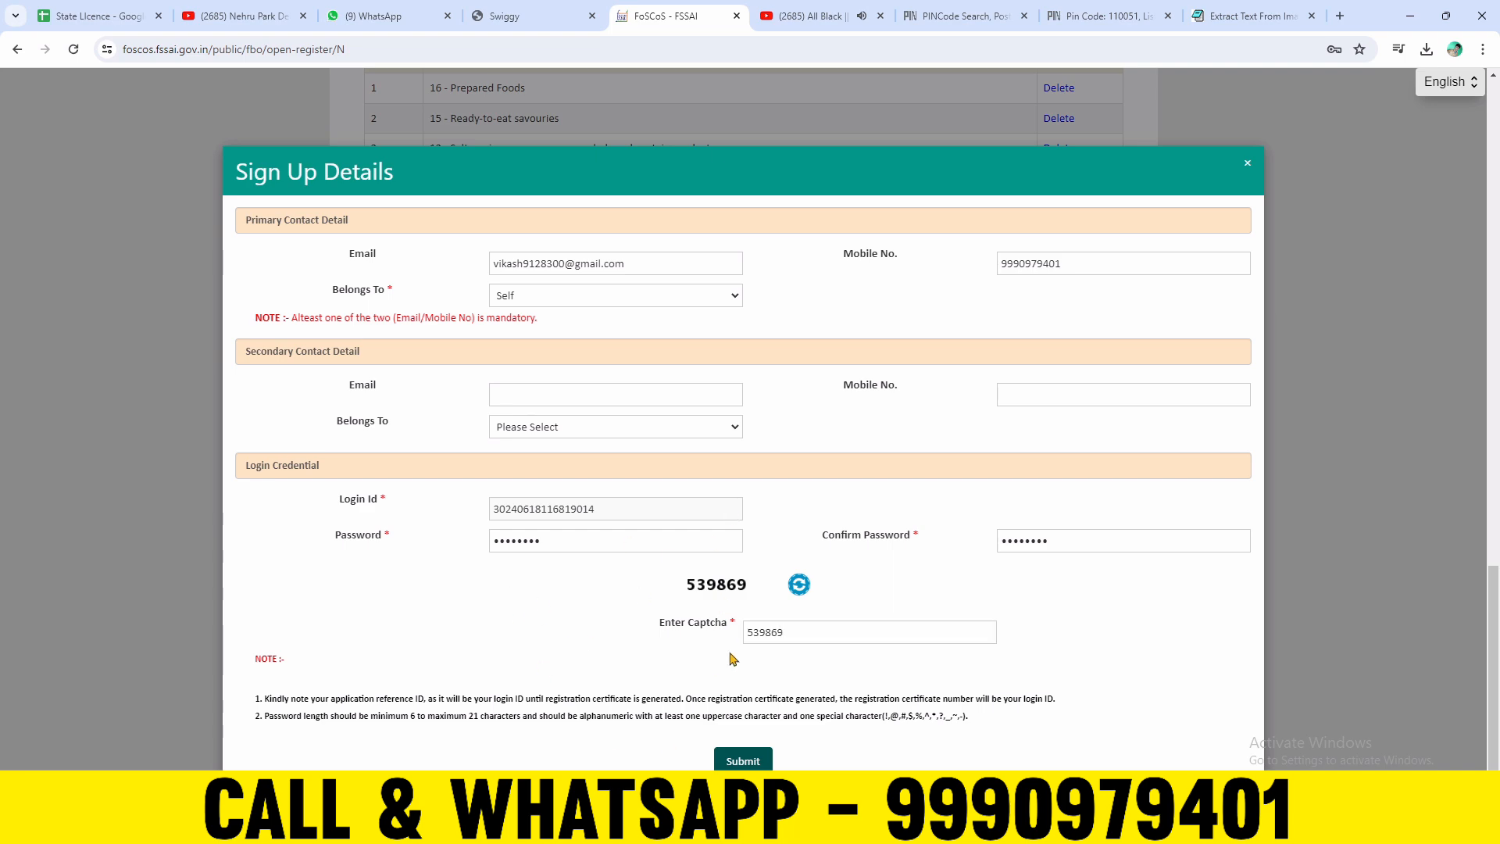
{"action": "left_click", "coordinate": [743, 761]}
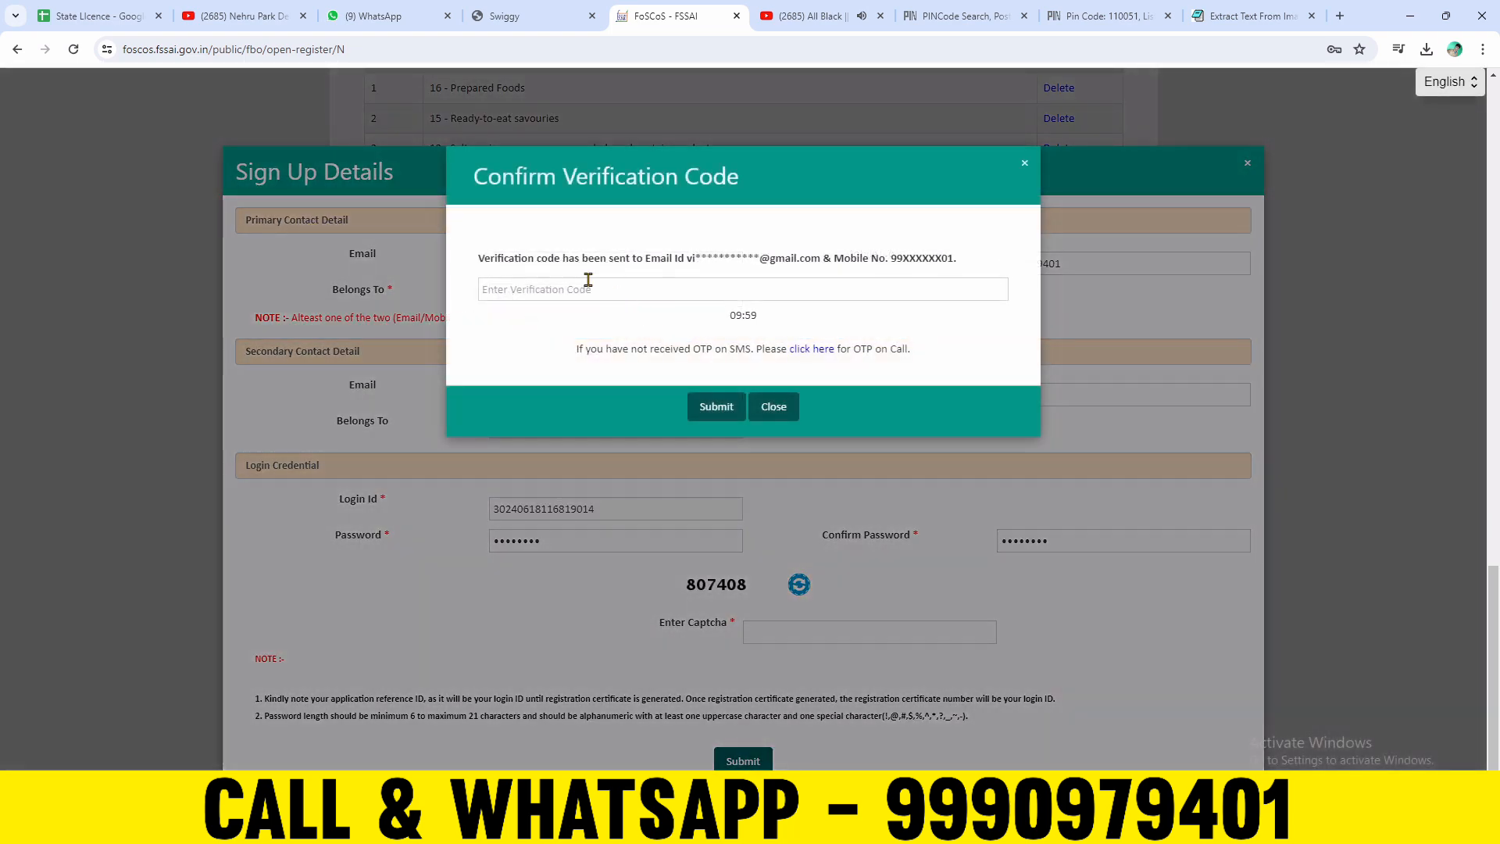
{"action": "left_click", "coordinate": [587, 288]}
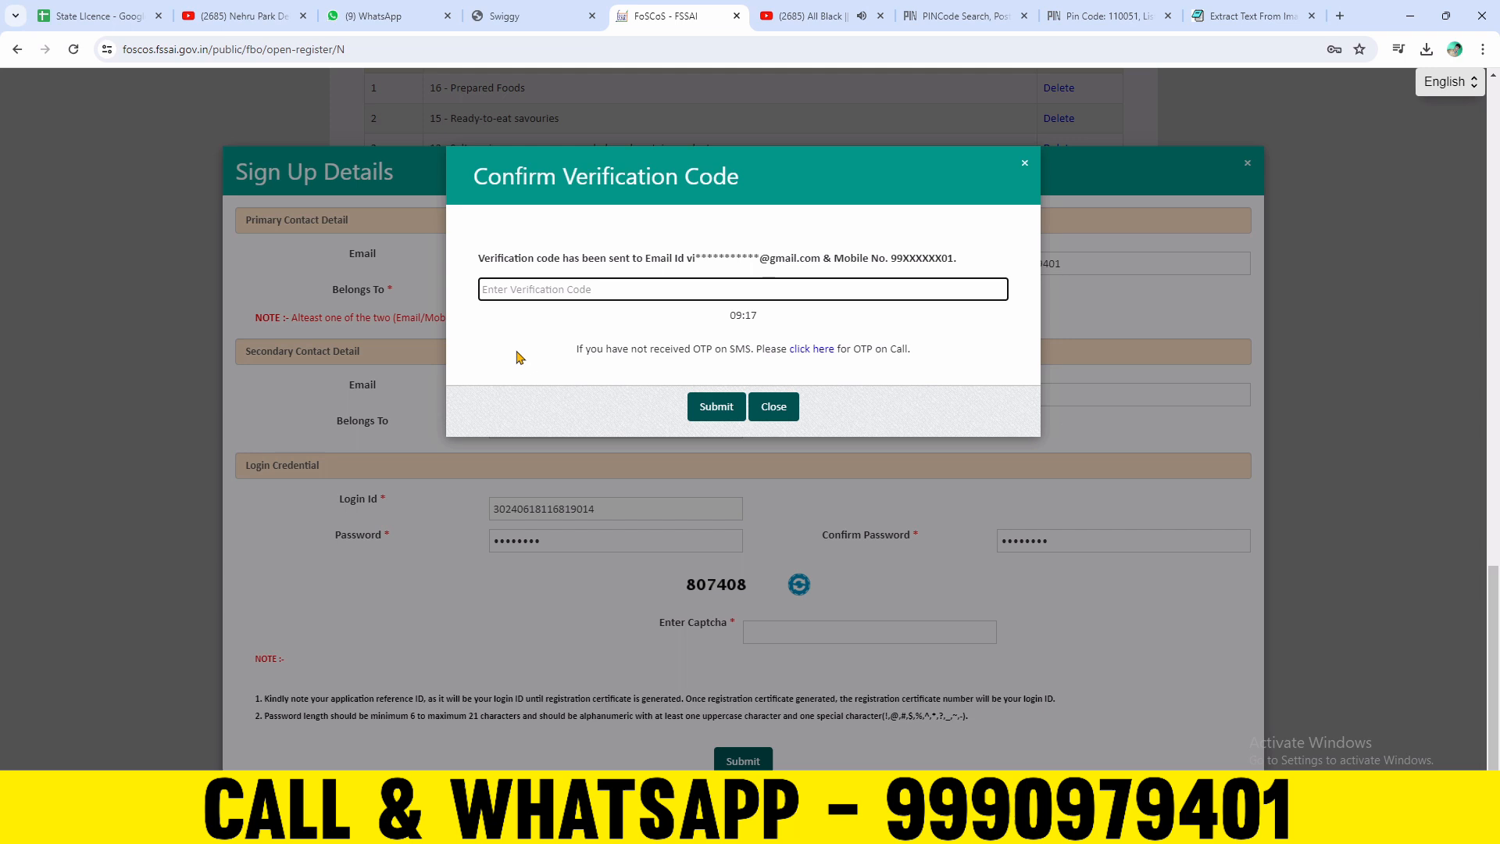
Enter the received verification code, submit it, and acknowledge the successful sign-up message
{"action": "left_click", "coordinate": [718, 408]}
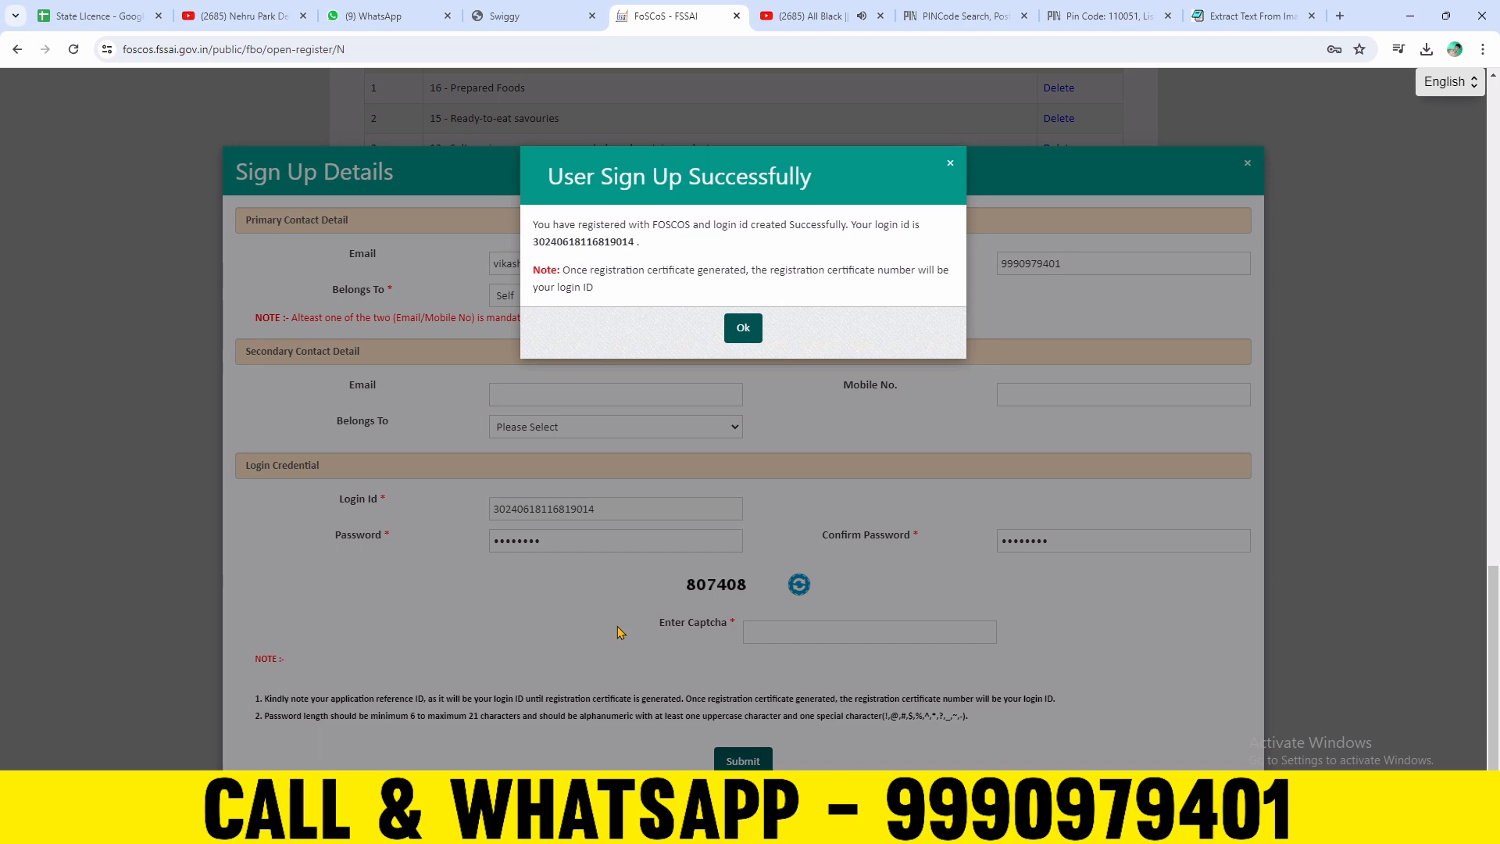
{"action": "left_click", "coordinate": [743, 330]}
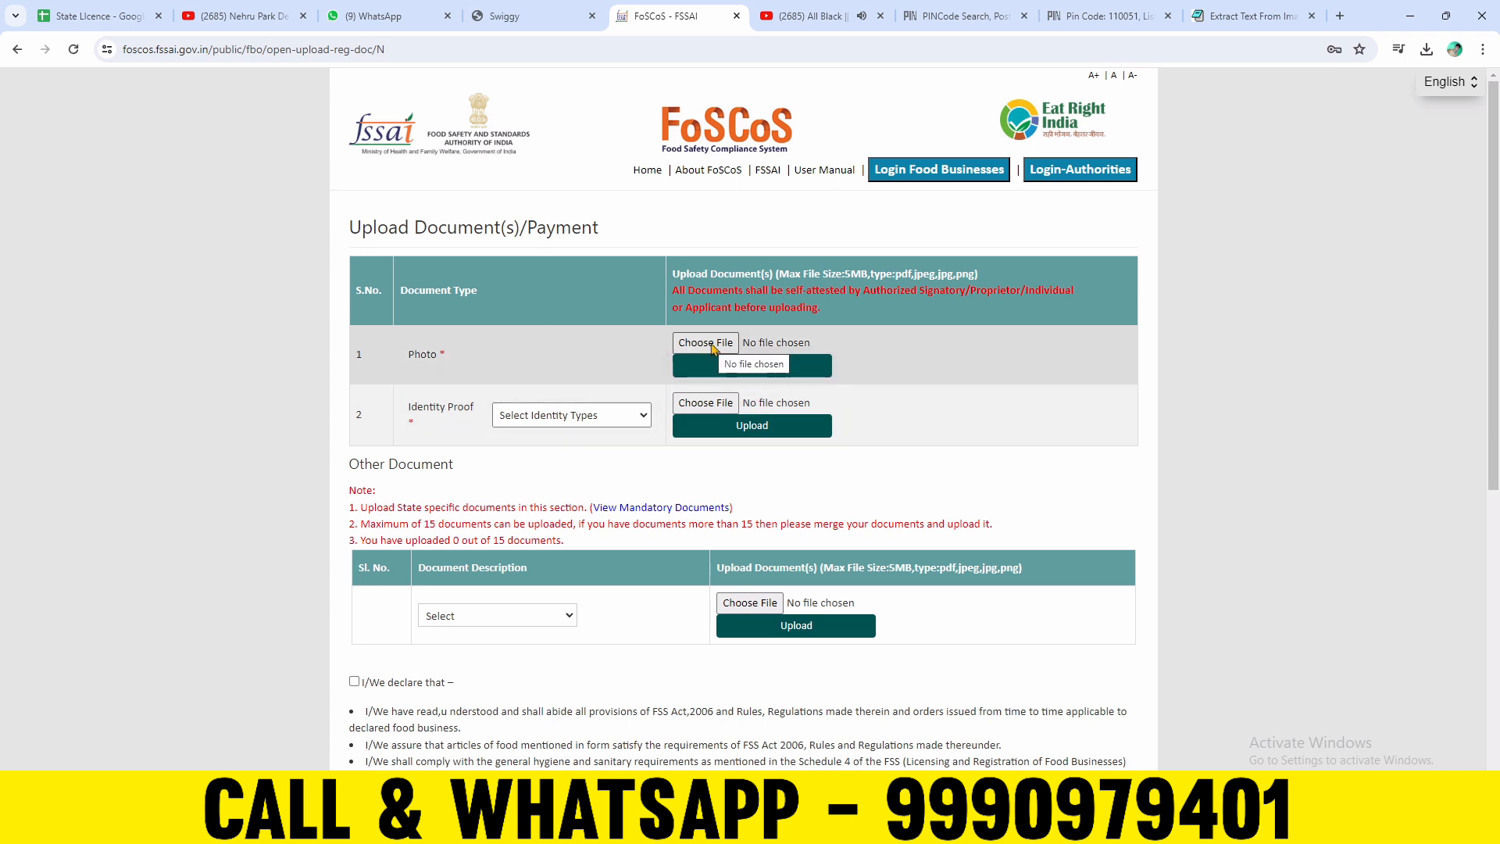
Set the identity proof to Aadhar Card and the other document to Proof of Premises
{"action": "left_click", "coordinate": [592, 416]}
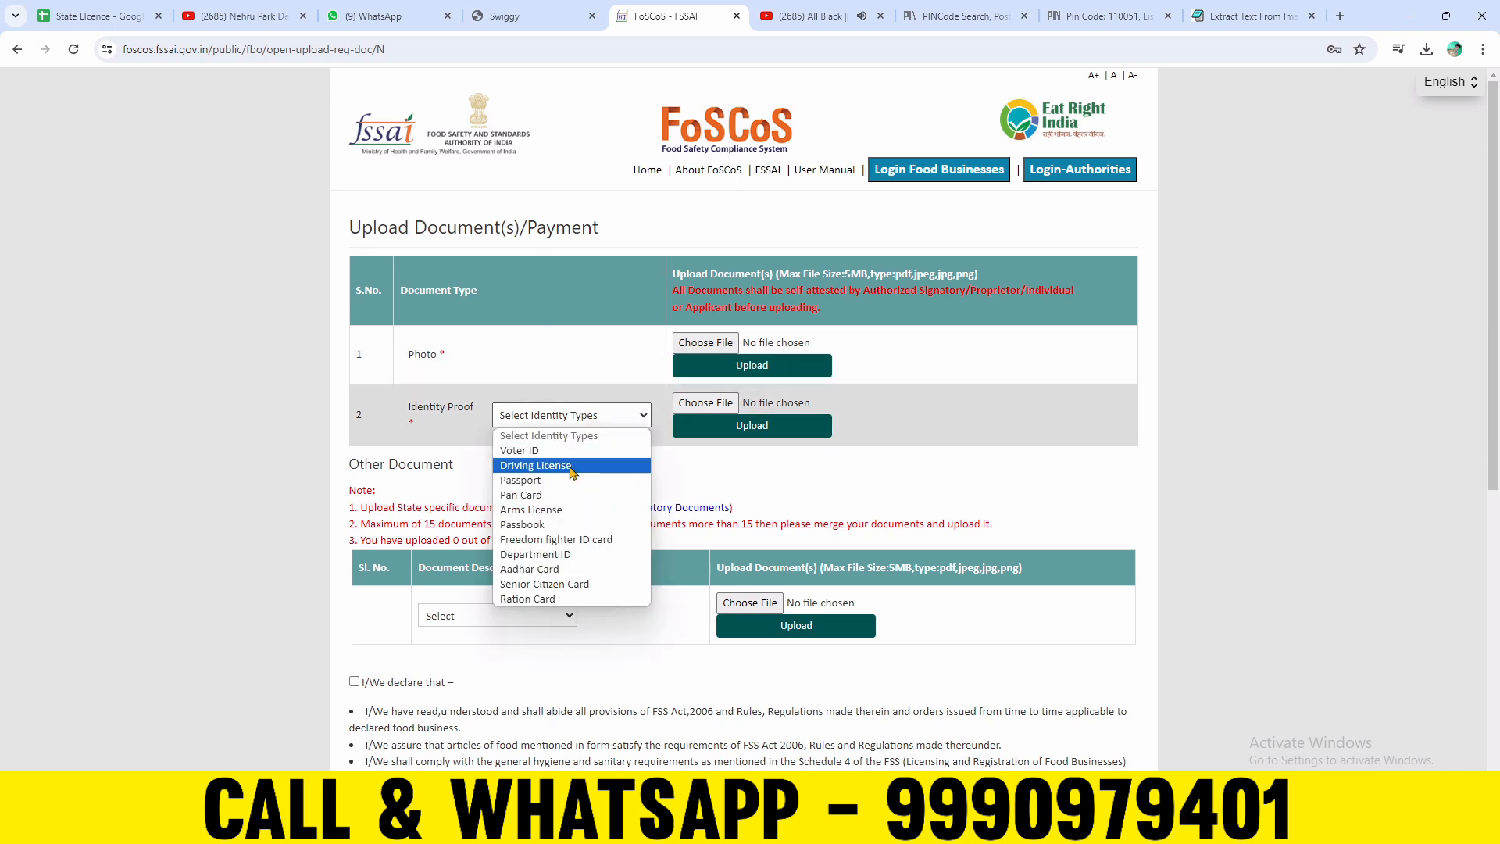
{"action": "left_click", "coordinate": [535, 569]}
{"action": "left_click", "coordinate": [542, 618]}
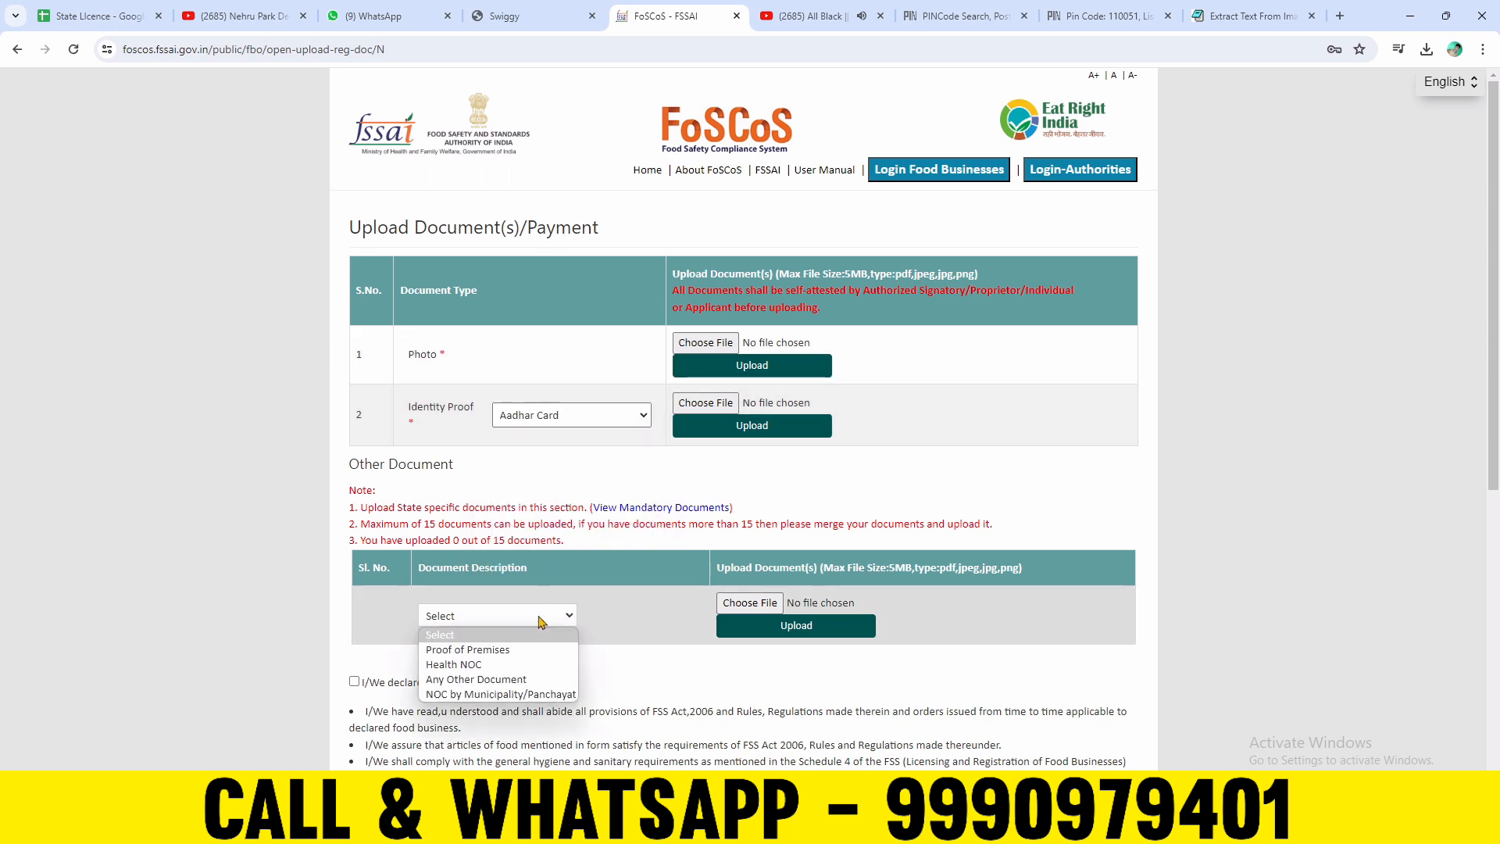
{"action": "left_click", "coordinate": [504, 653]}
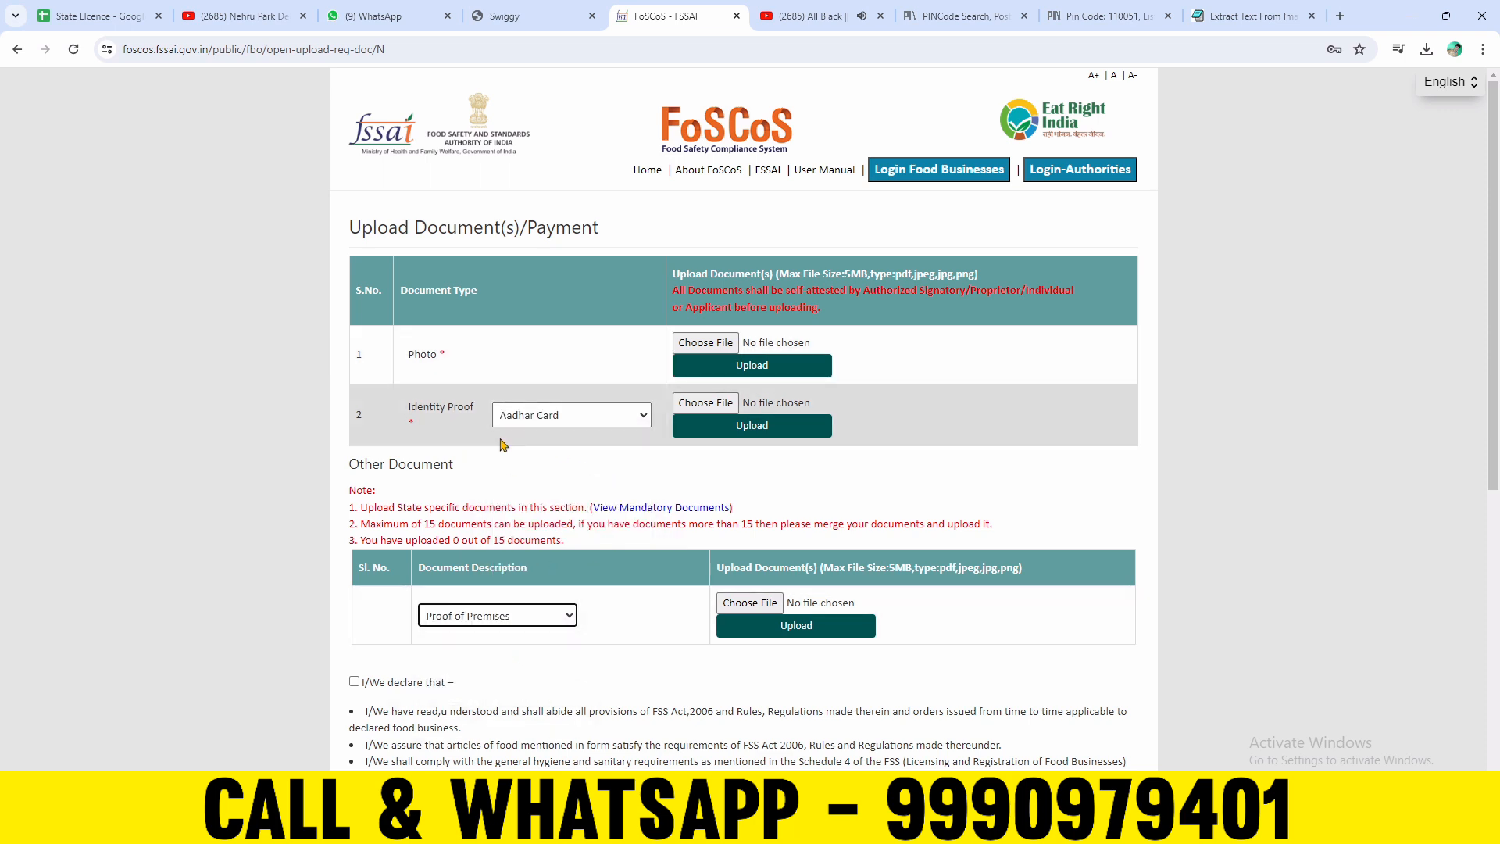
Accept the declaration and choose PayUBiz as the payment method
{"action": "left_click", "coordinate": [354, 681]}
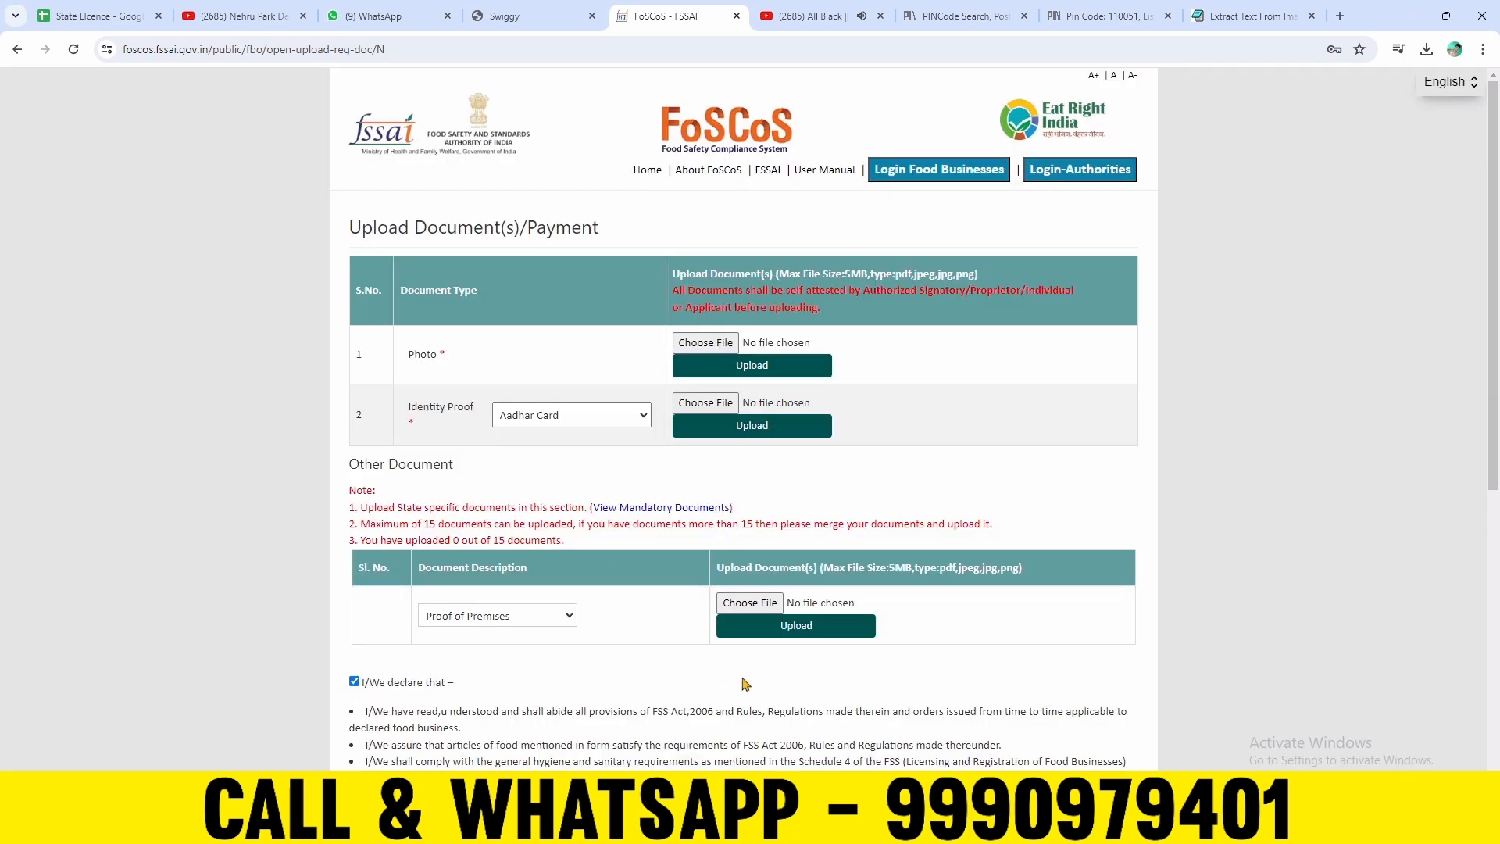
{"action": "scroll", "coordinate": [1062, 461], "scroll_direction": "down", "scroll_amount": 7}
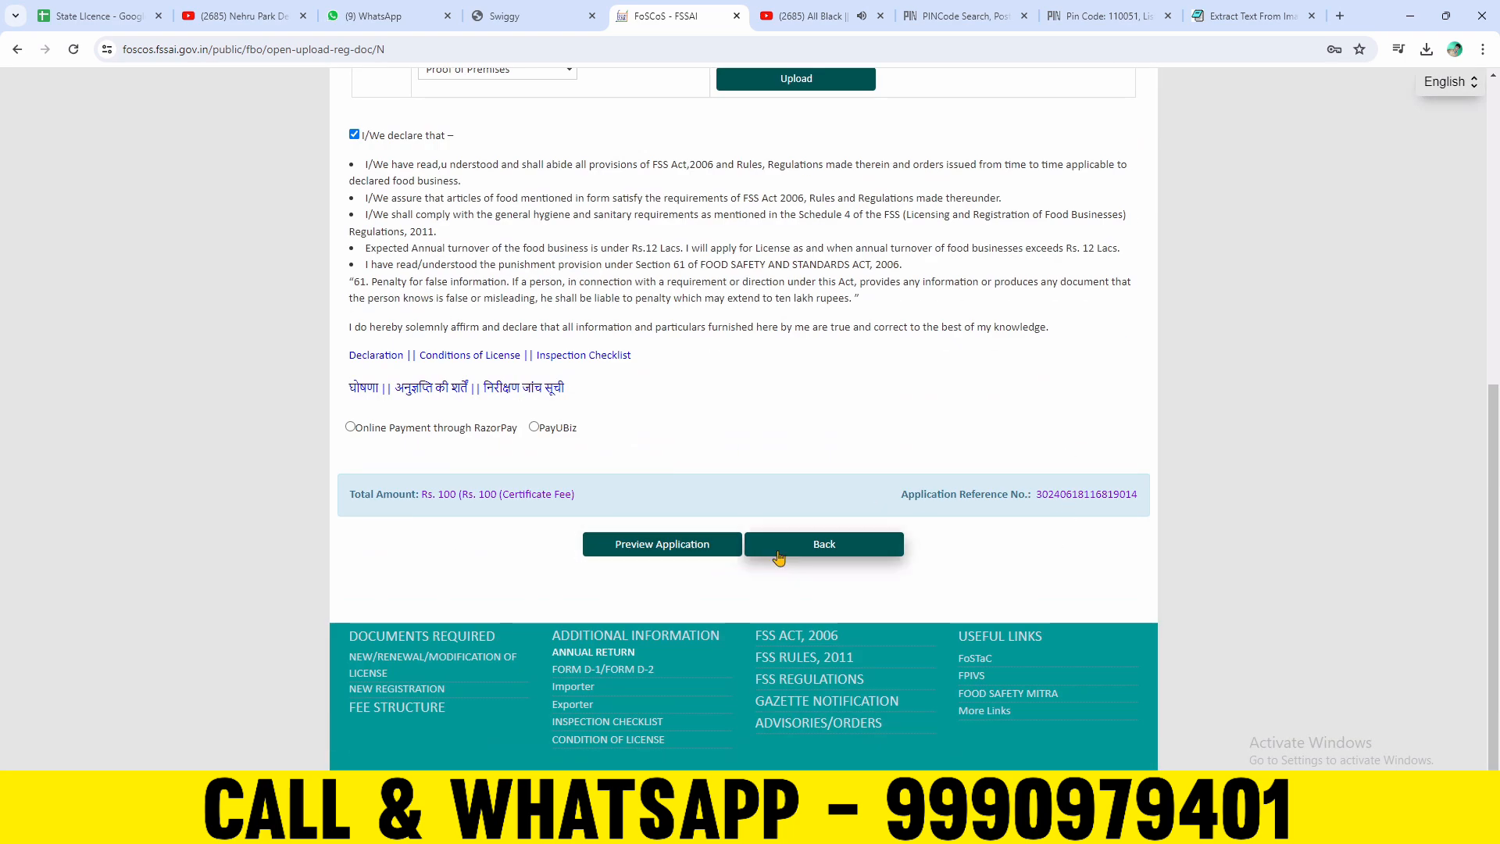
{"action": "left_click", "coordinate": [534, 427]}
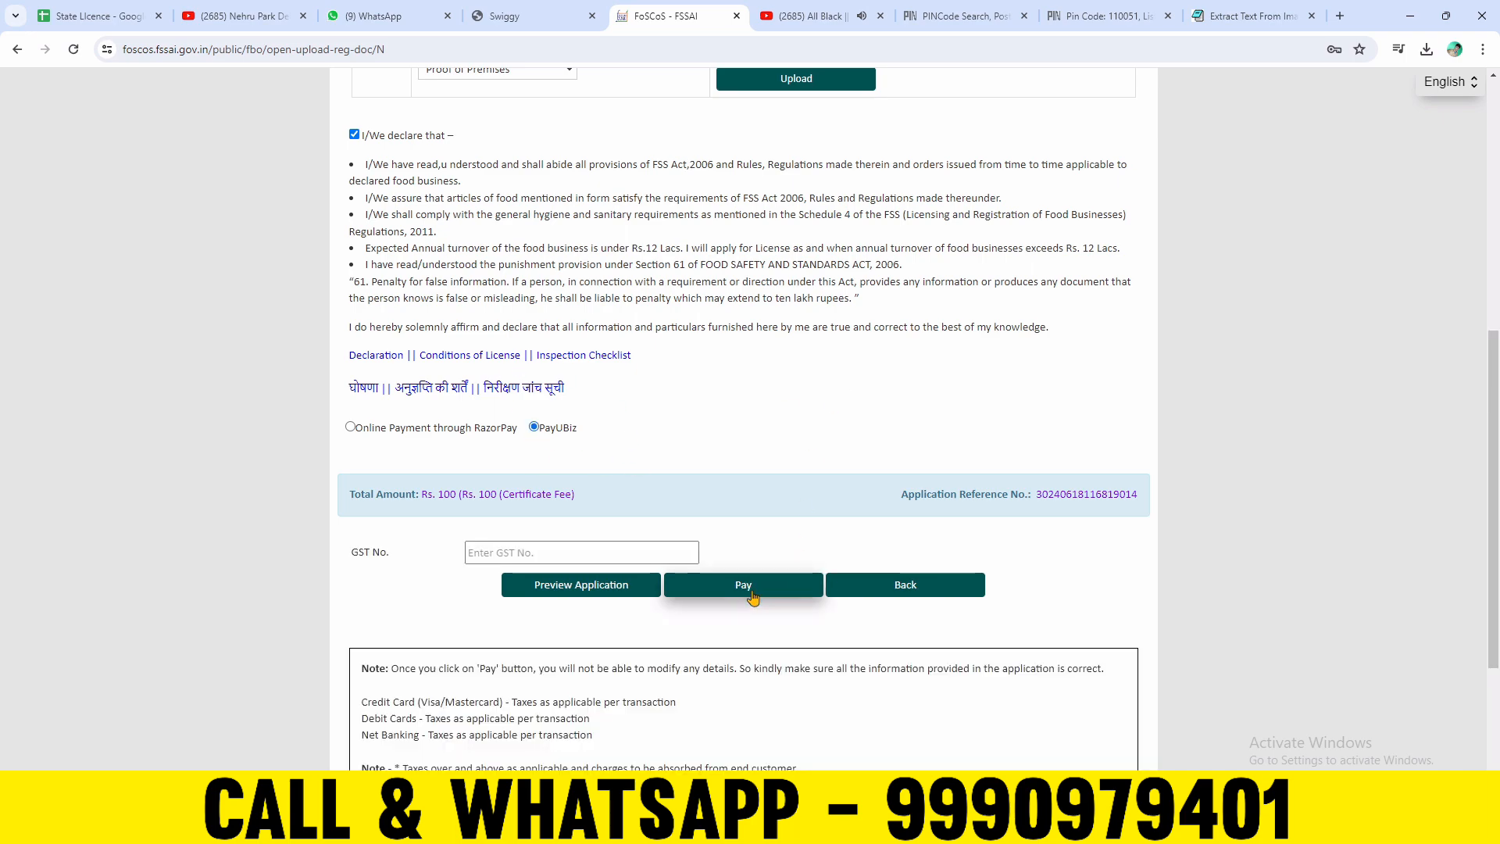
{"action": "scroll", "coordinate": [753, 598], "scroll_direction": "down", "scroll_amount": 2}
{"action": "scroll", "coordinate": [753, 598], "scroll_direction": "up", "scroll_amount": 9}
{"action": "scroll", "coordinate": [753, 599], "scroll_direction": "down", "scroll_amount": 11}
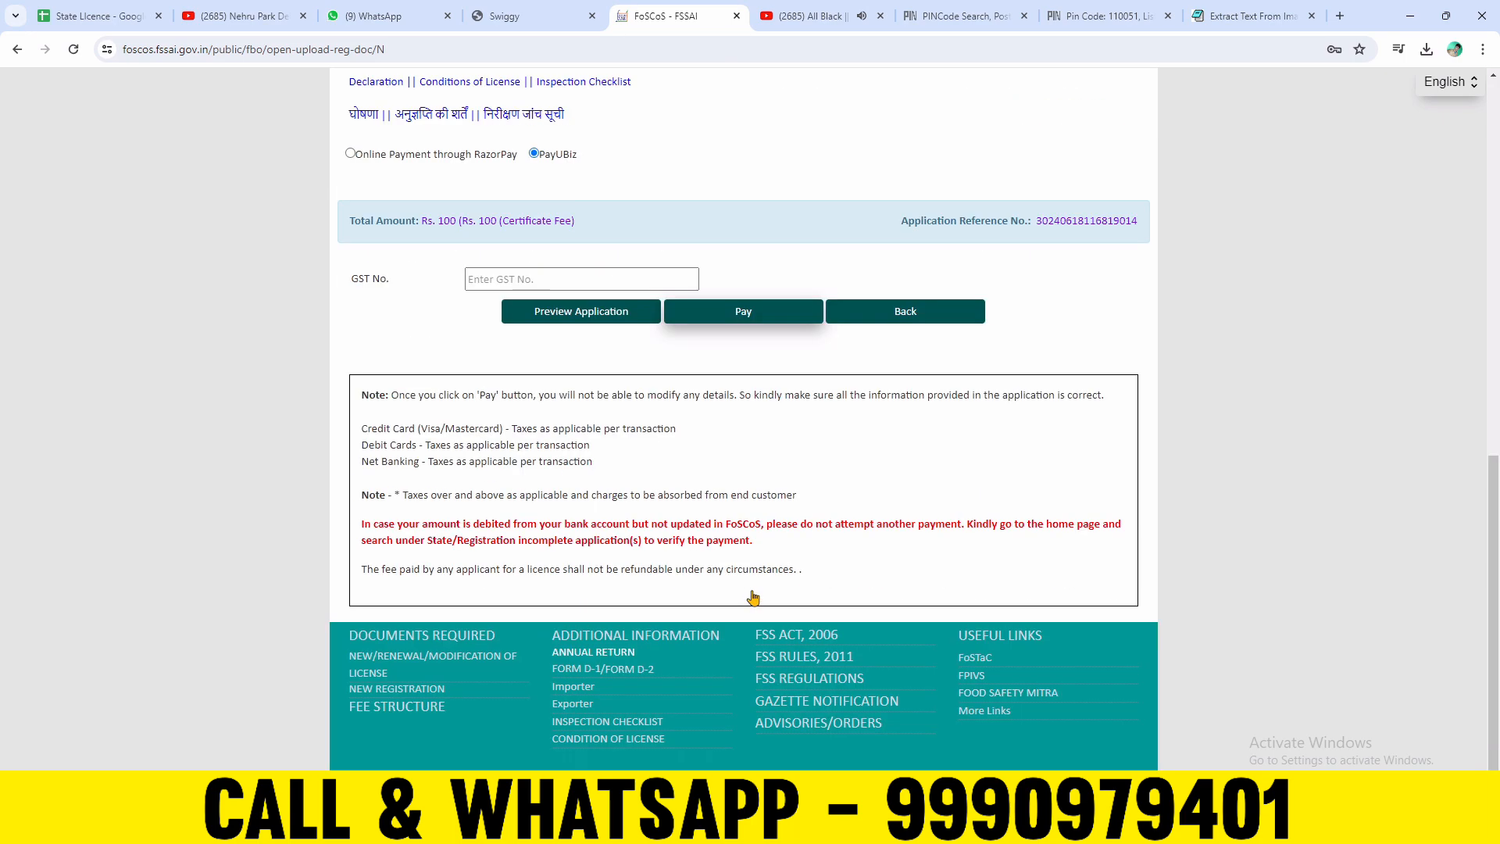
{"action": "scroll", "coordinate": [844, 475], "scroll_direction": "up", "scroll_amount": 10}
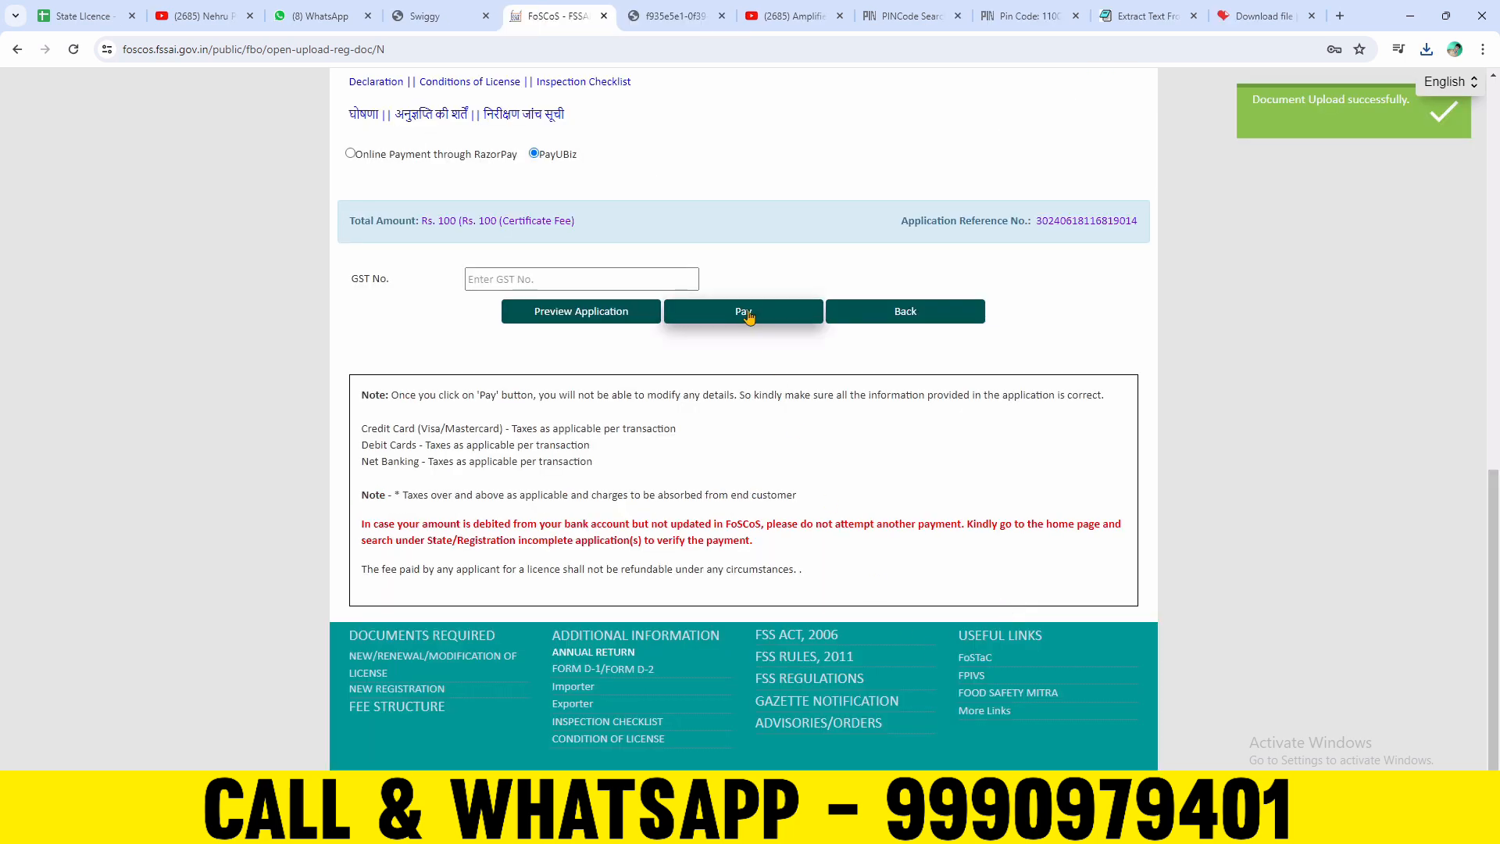
Start payment, complete mobile e-sign with the received OTP, and continue to PayU for the ₹100 fee
{"action": "left_click", "coordinate": [744, 314]}
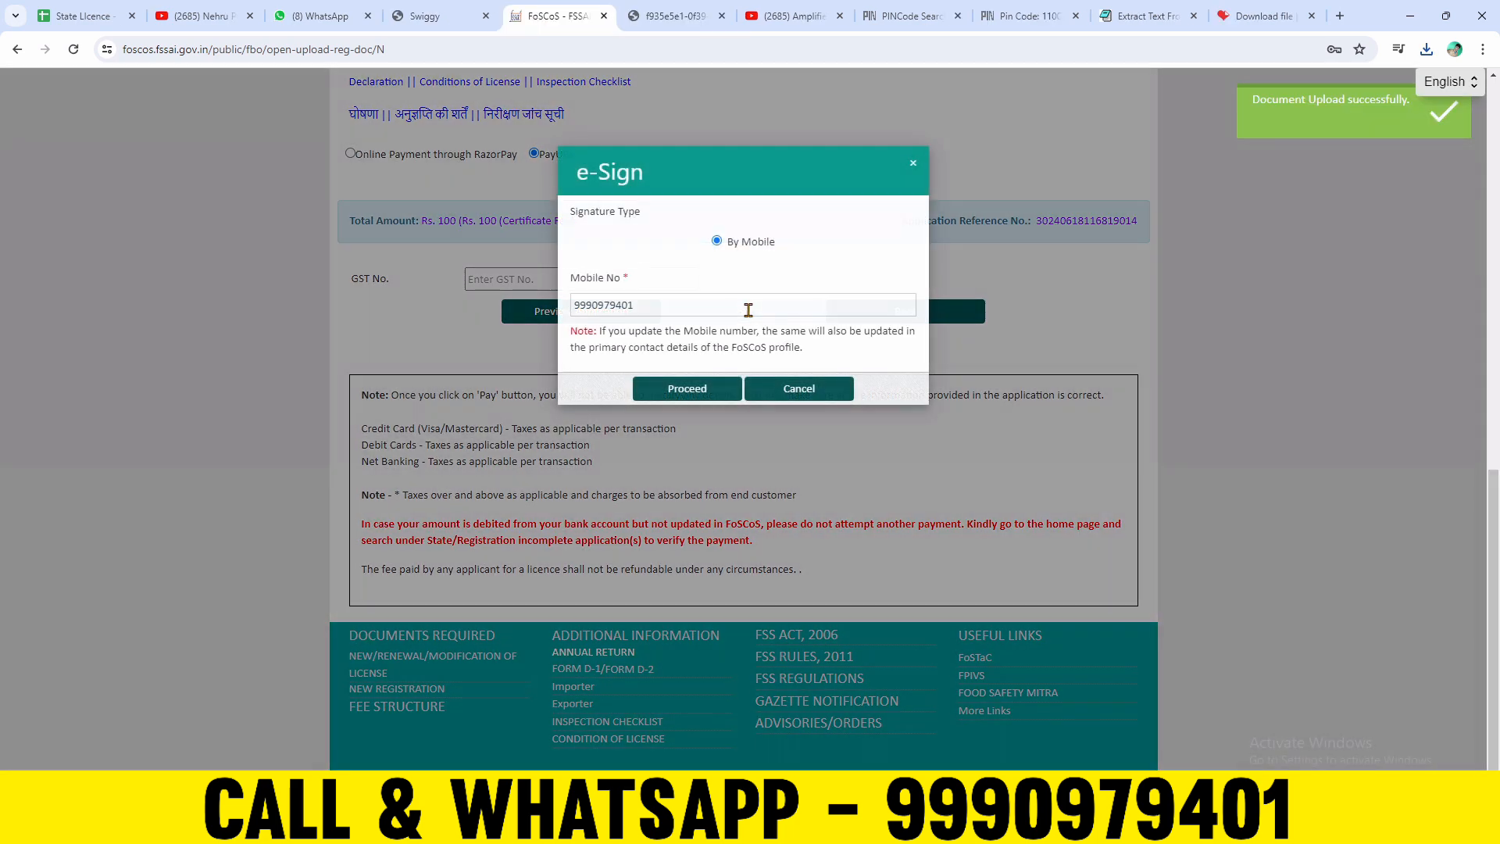
{"action": "left_click", "coordinate": [677, 397]}
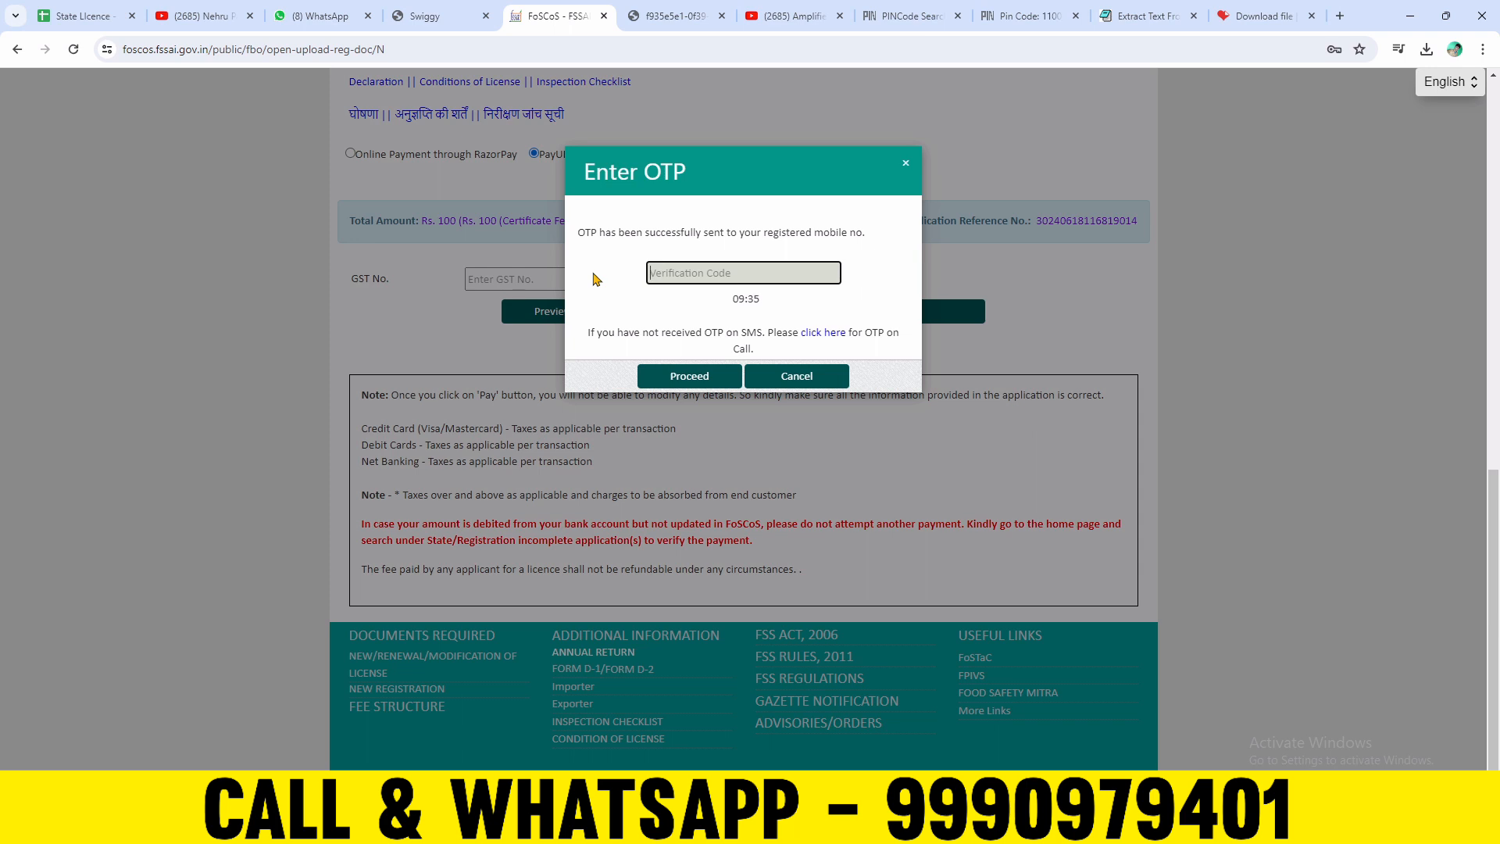
{"action": "left_click", "coordinate": [654, 375]}
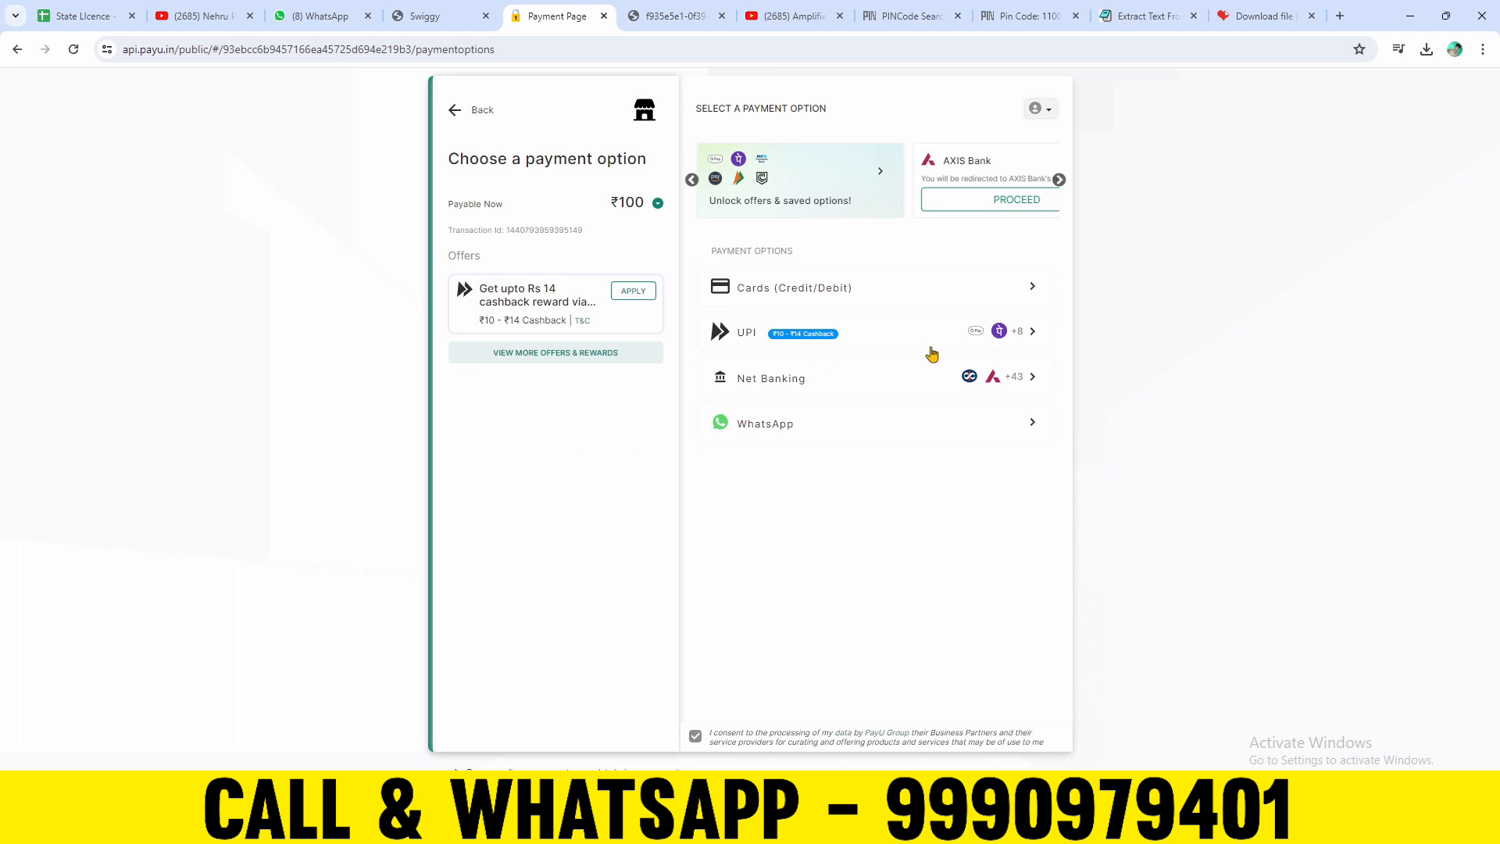
Choose UPI in PayU and generate a QR code to pay the ₹100 fee
{"action": "left_click", "coordinate": [952, 333]}
{"action": "left_click", "coordinate": [982, 196]}
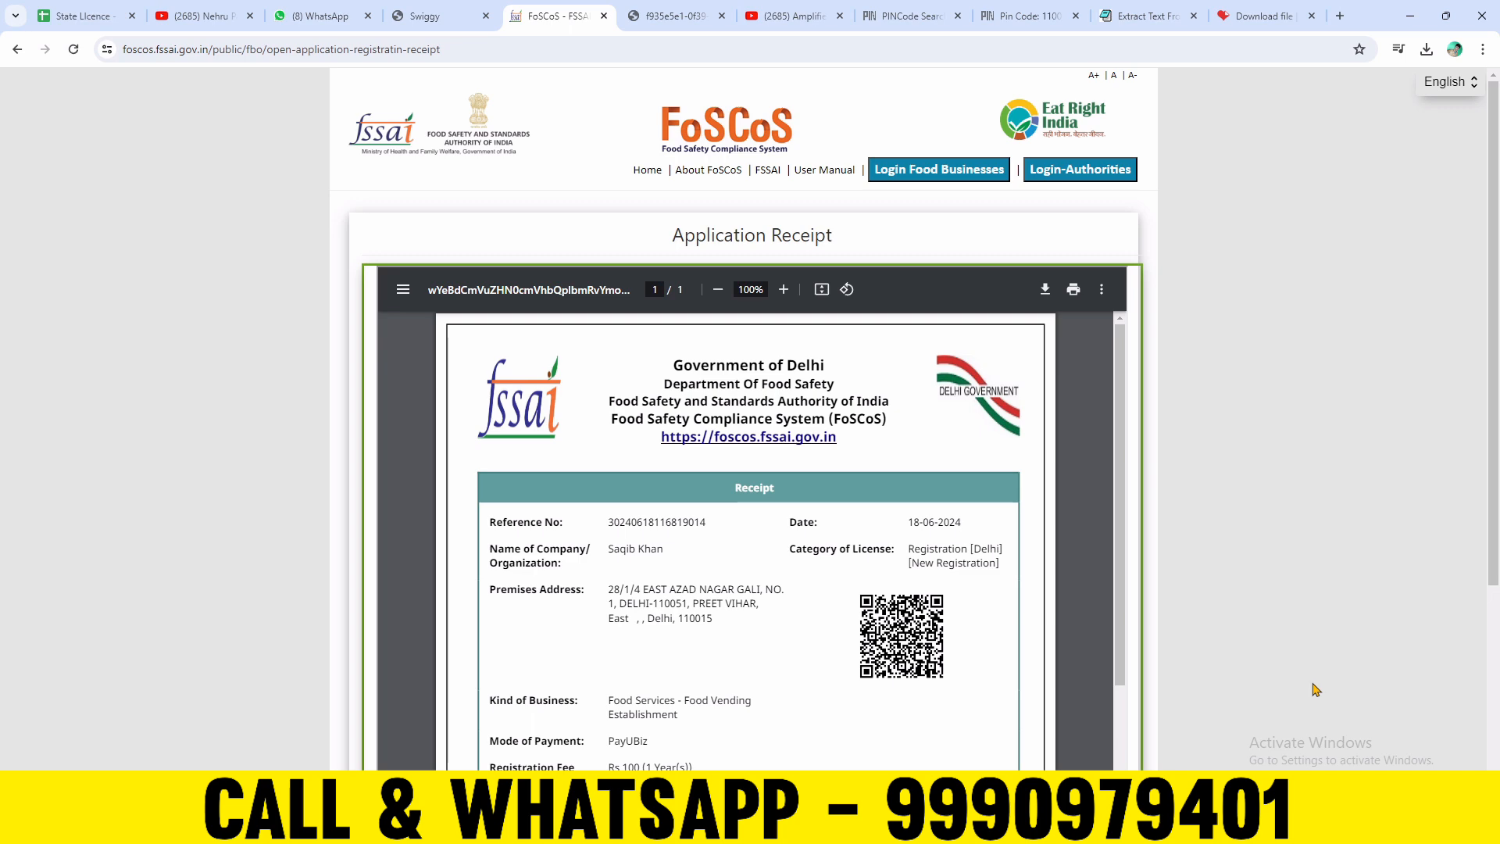
Copy the applicant's name from the application receipt
{"action": "left_click_drag", "start_coordinate": [1483, 212], "coordinate": [1485, 246]}
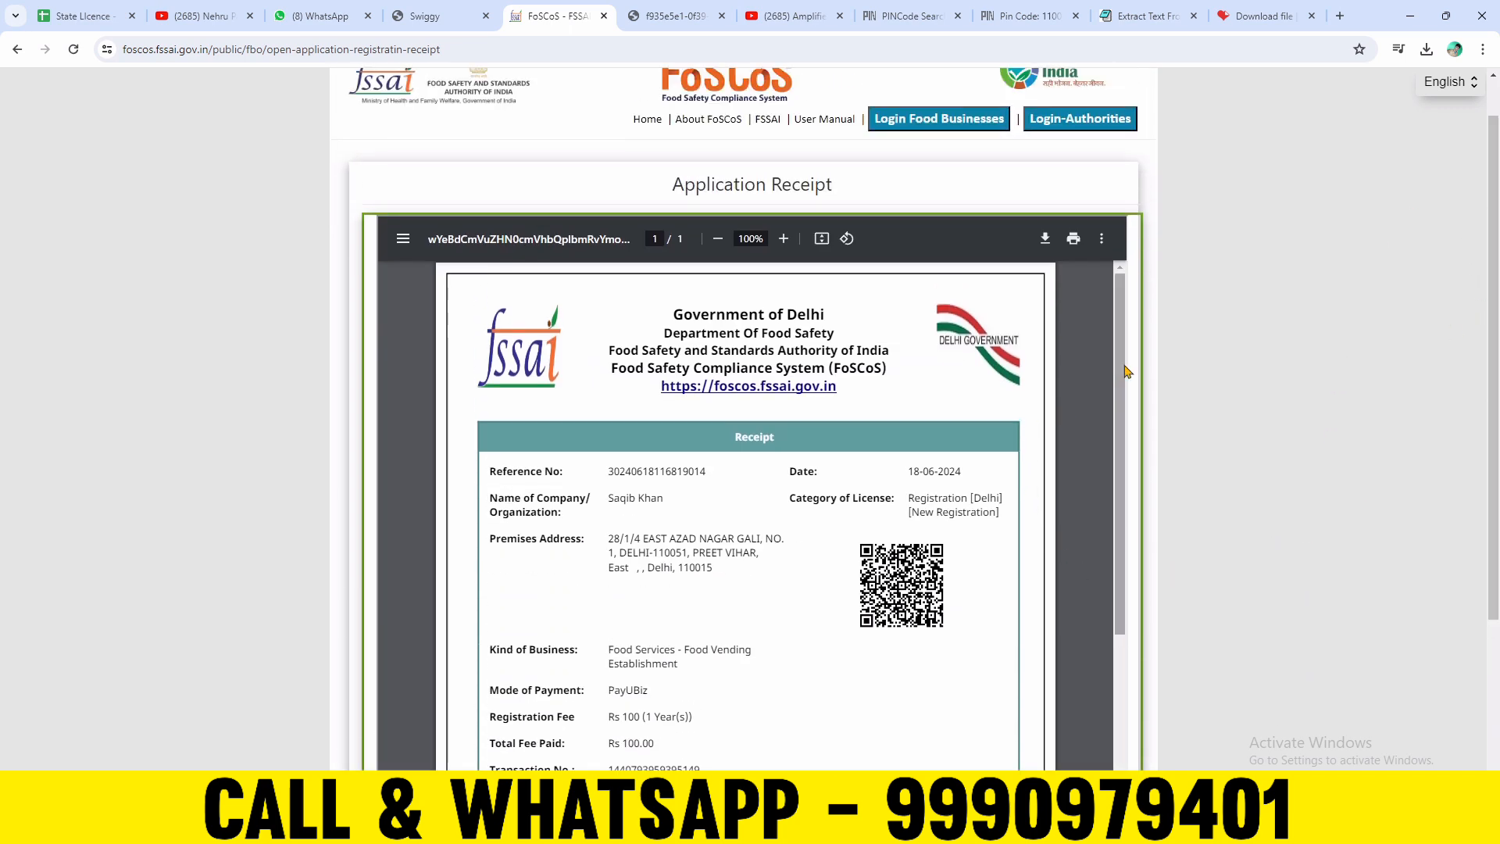
{"action": "left_click_drag", "start_coordinate": [1120, 402], "coordinate": [1130, 301]}
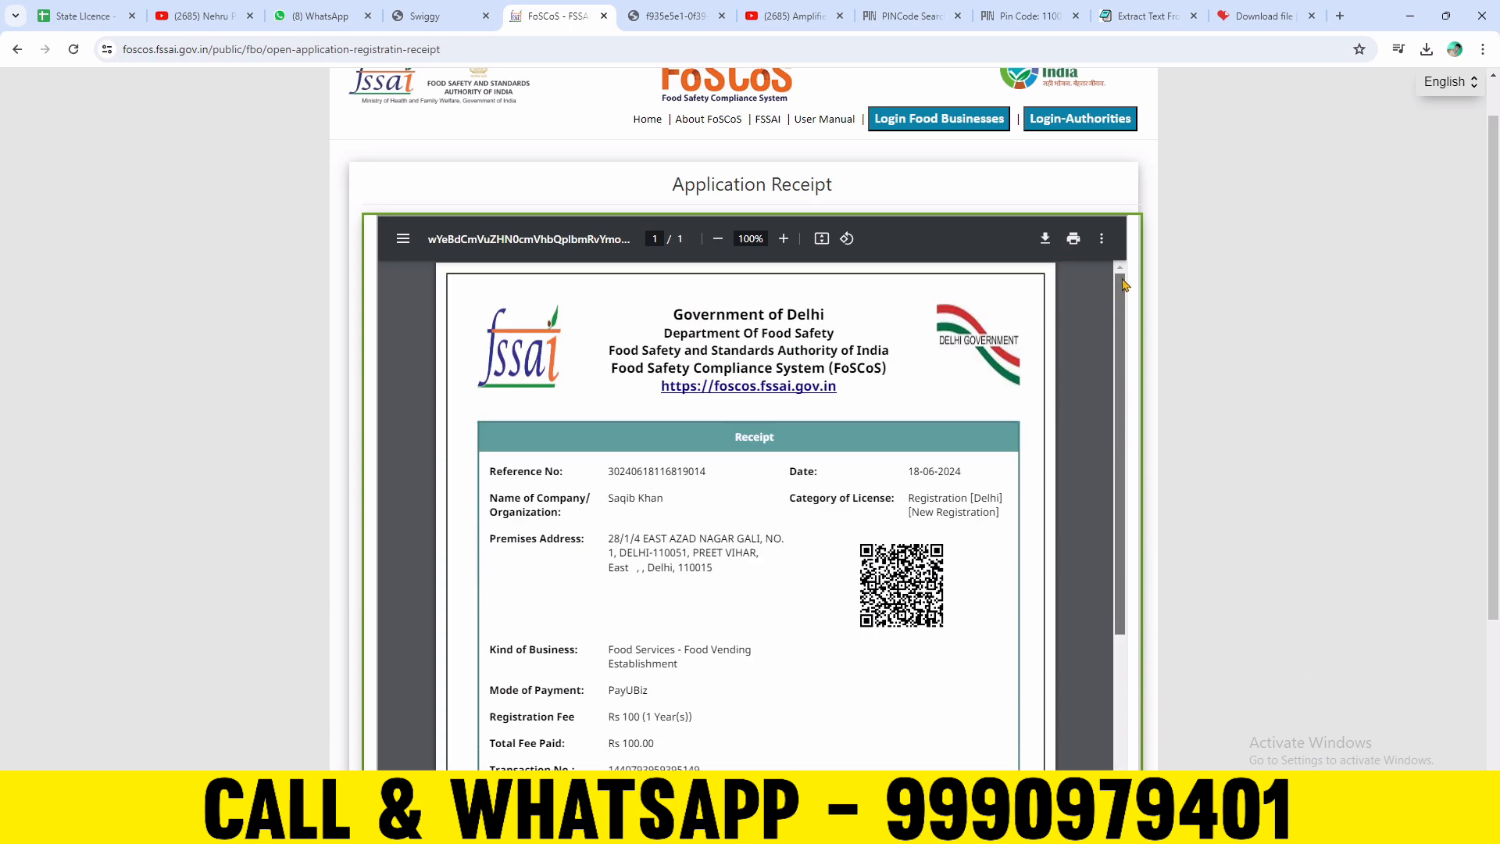
{"action": "left_click_drag", "start_coordinate": [670, 495], "coordinate": [611, 498]}
{"action": "left_click", "coordinate": [616, 504]}
{"action": "right_click", "coordinate": [611, 498]}
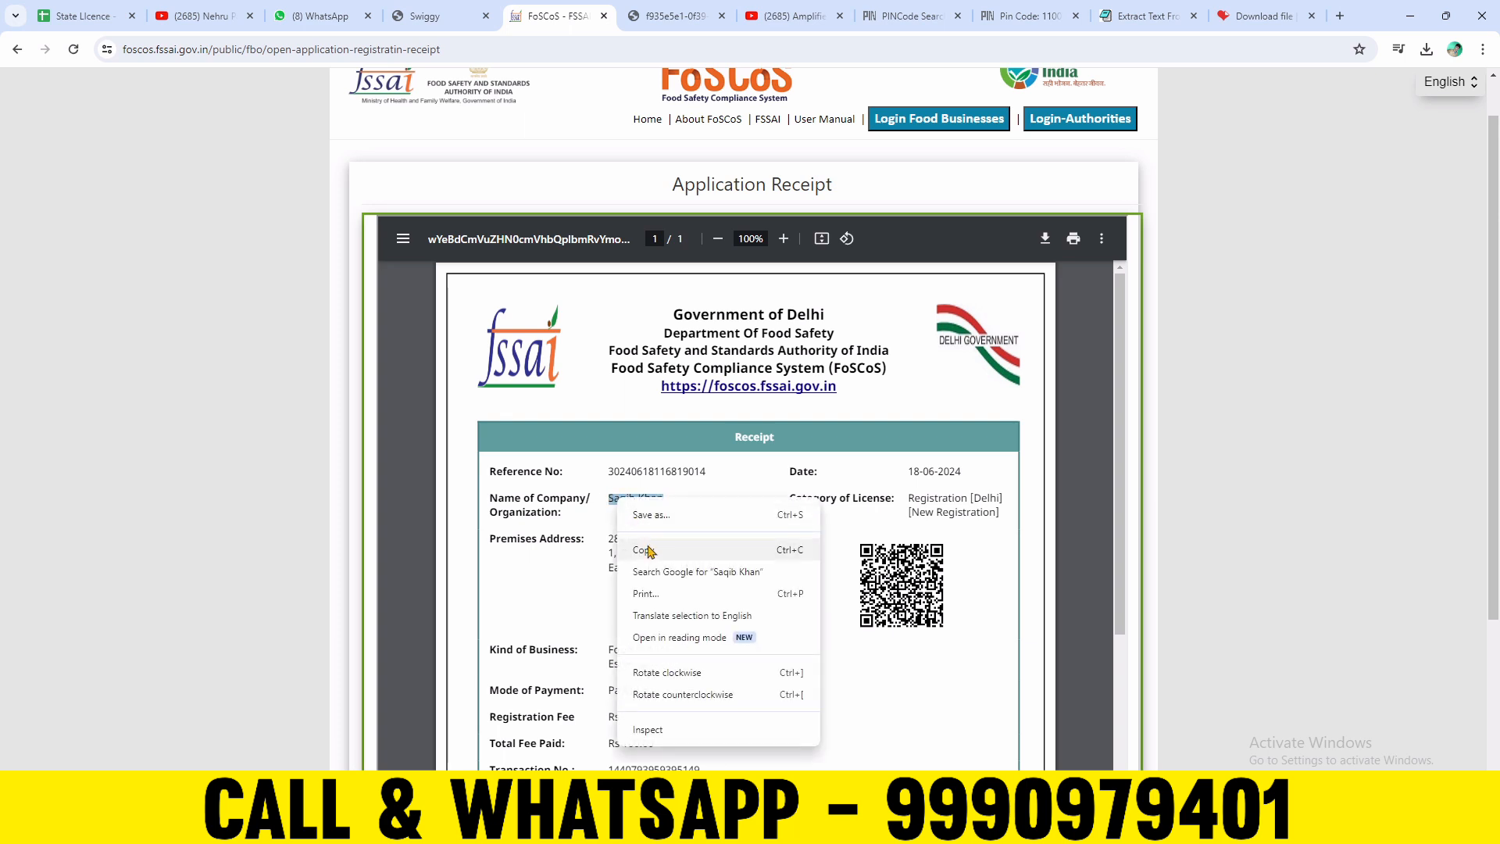
{"action": "left_click", "coordinate": [644, 551]}
{"action": "left_click", "coordinate": [685, 505]}
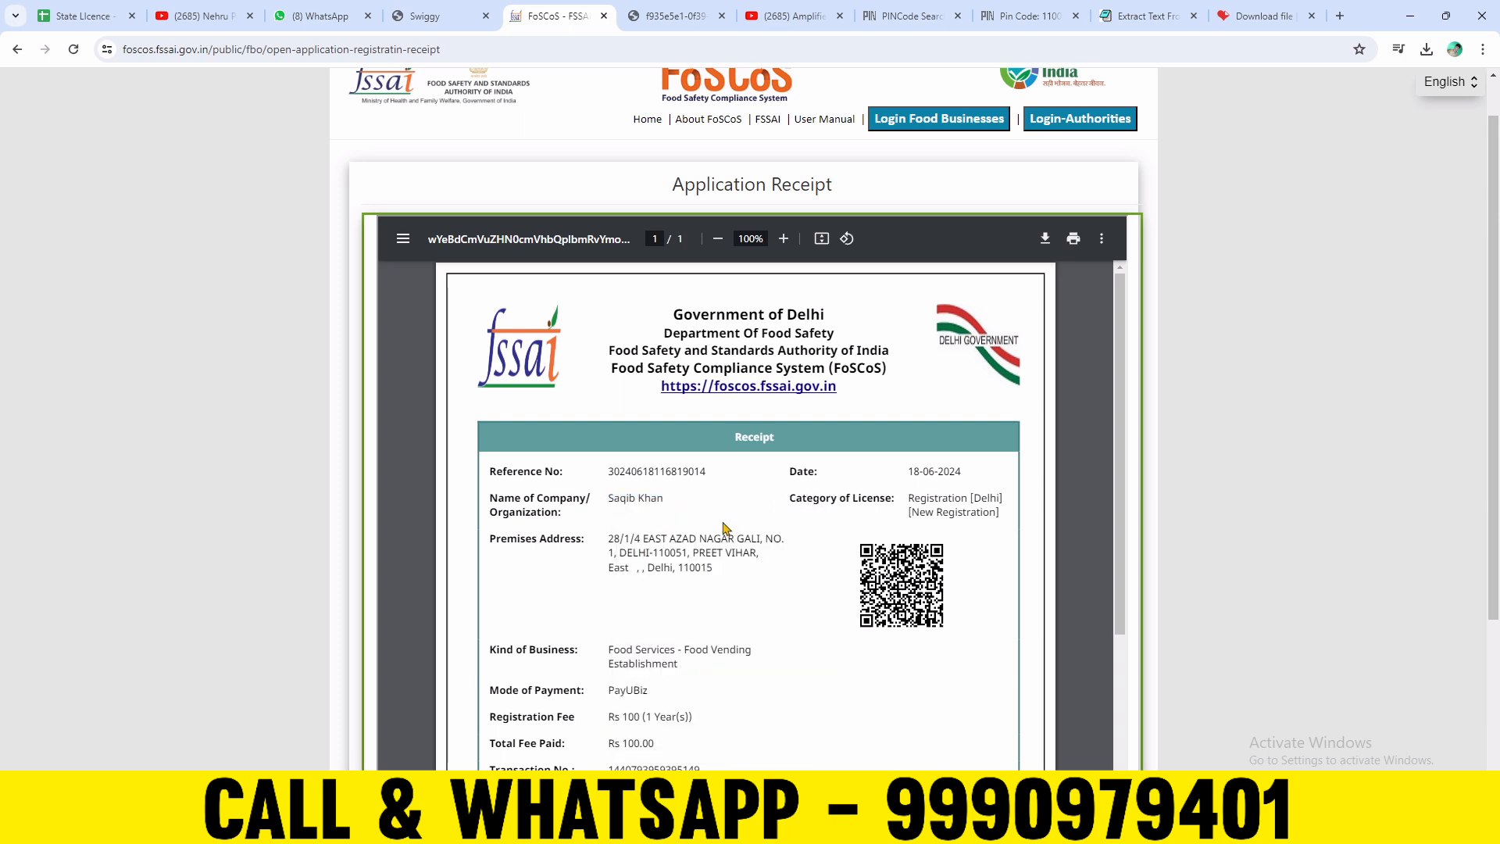
Download the receipt PDF to D:\1 Food Invoice, named with the pasted applicant's name
{"action": "left_click", "coordinate": [1044, 240]}
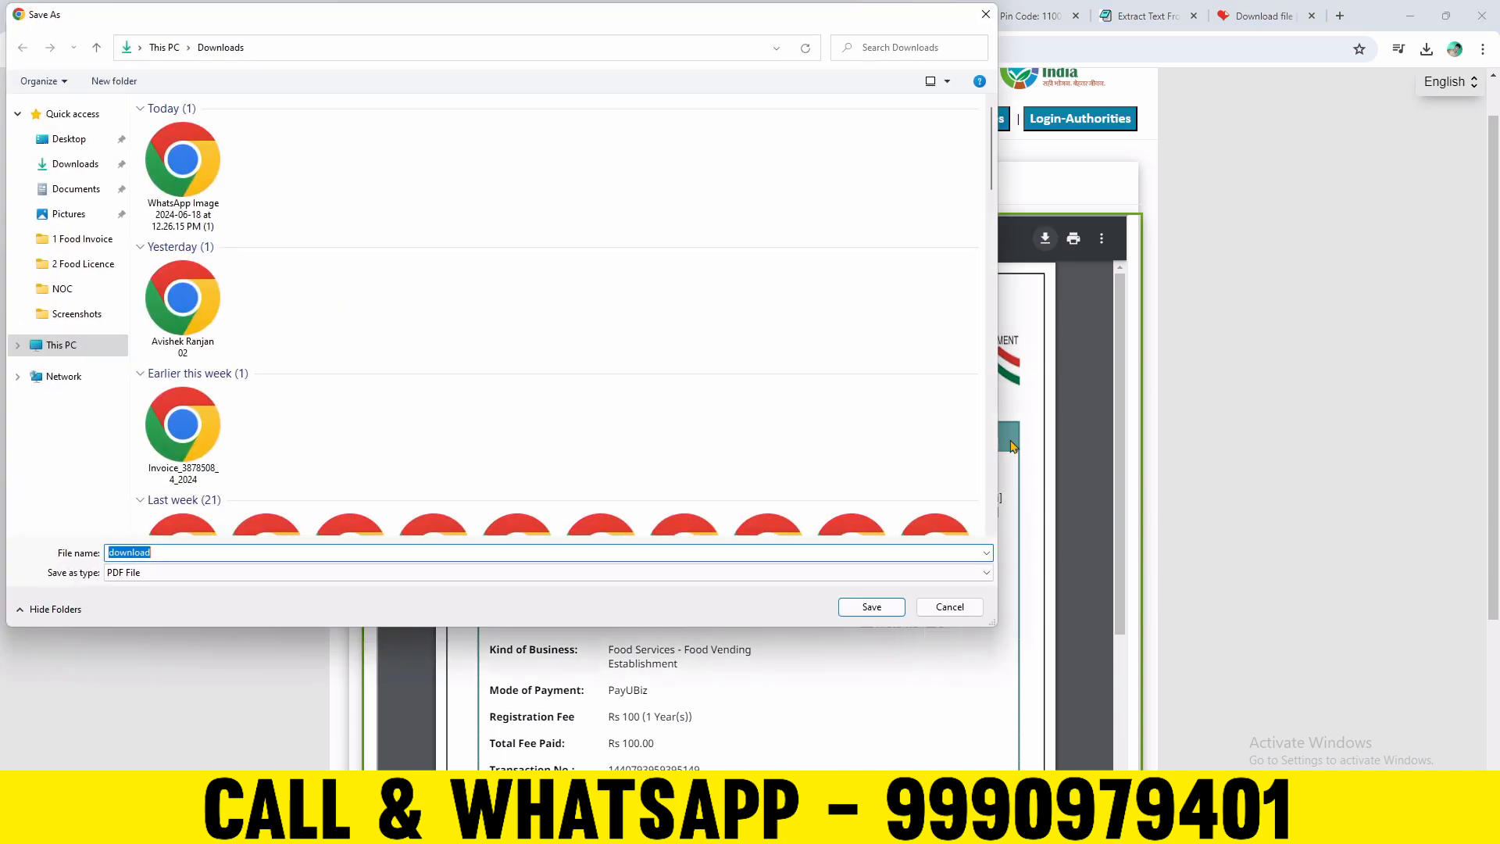
{"action": "left_click", "coordinate": [188, 47]}
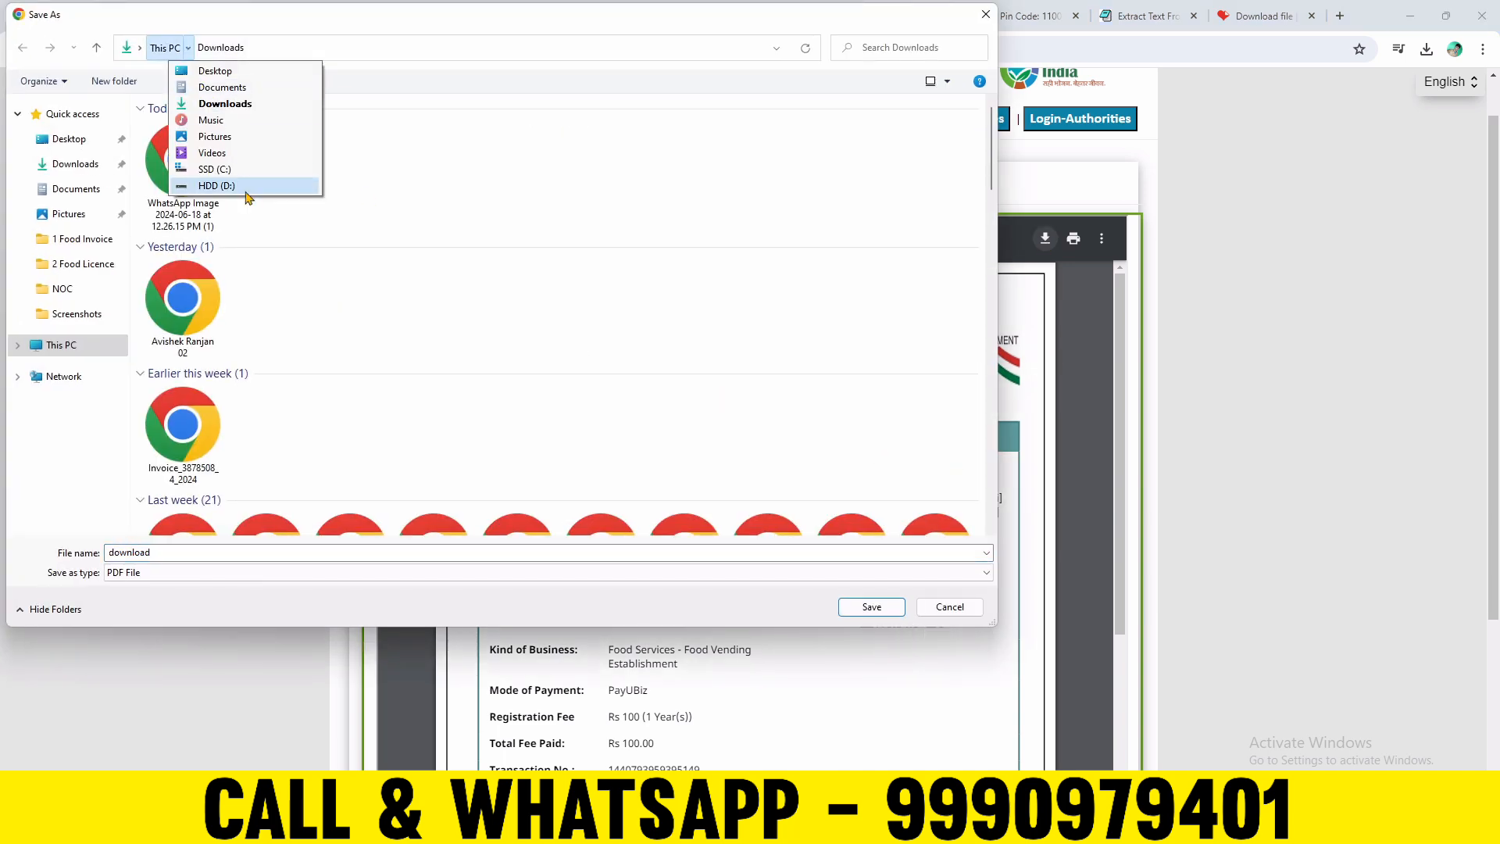
{"action": "left_click", "coordinate": [241, 183]}
{"action": "double_click", "coordinate": [267, 155]}
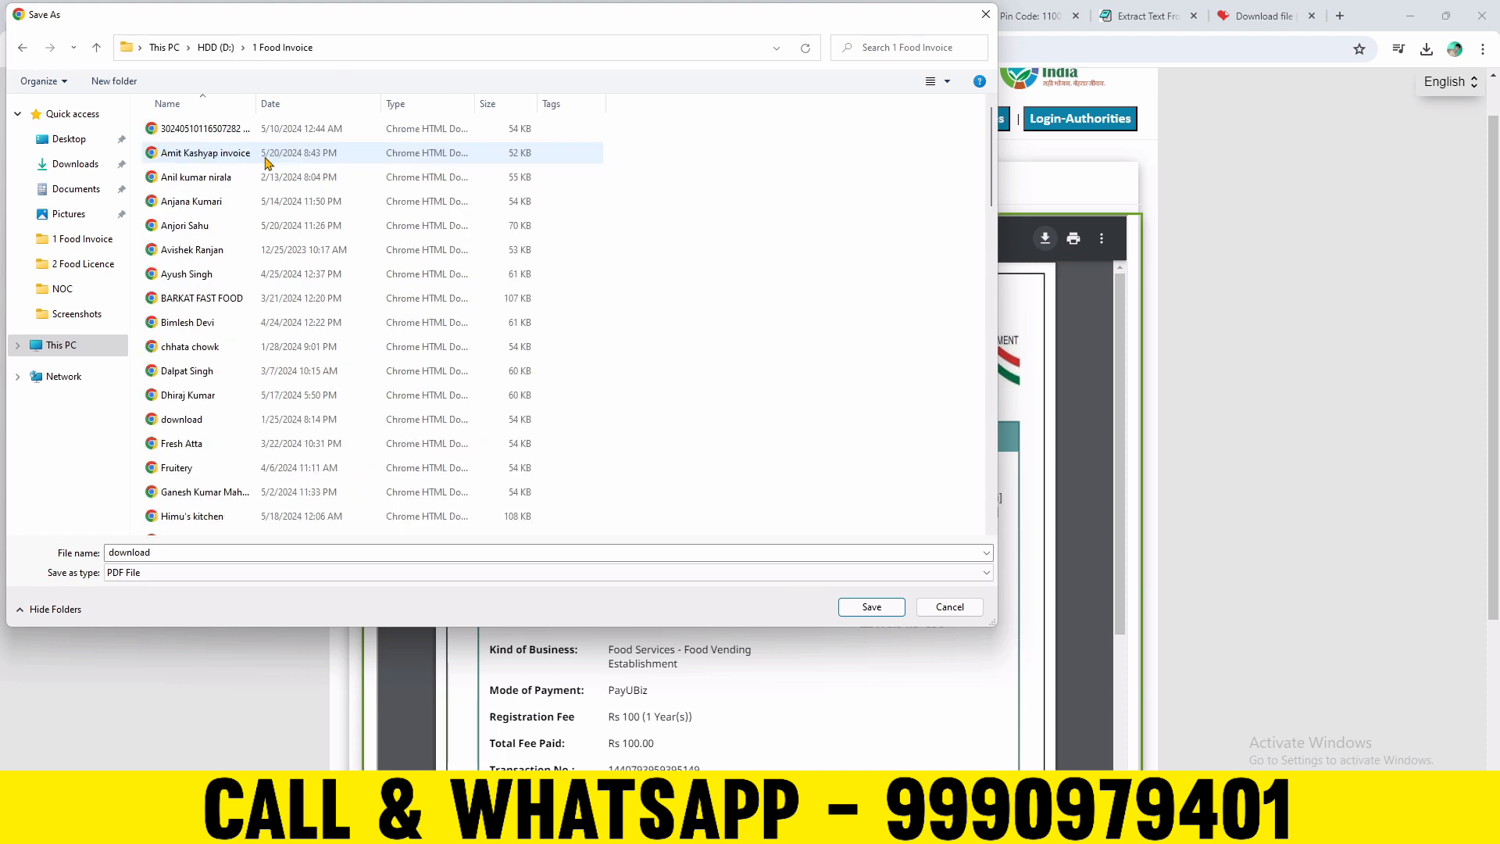
{"action": "double_click", "coordinate": [240, 552]}
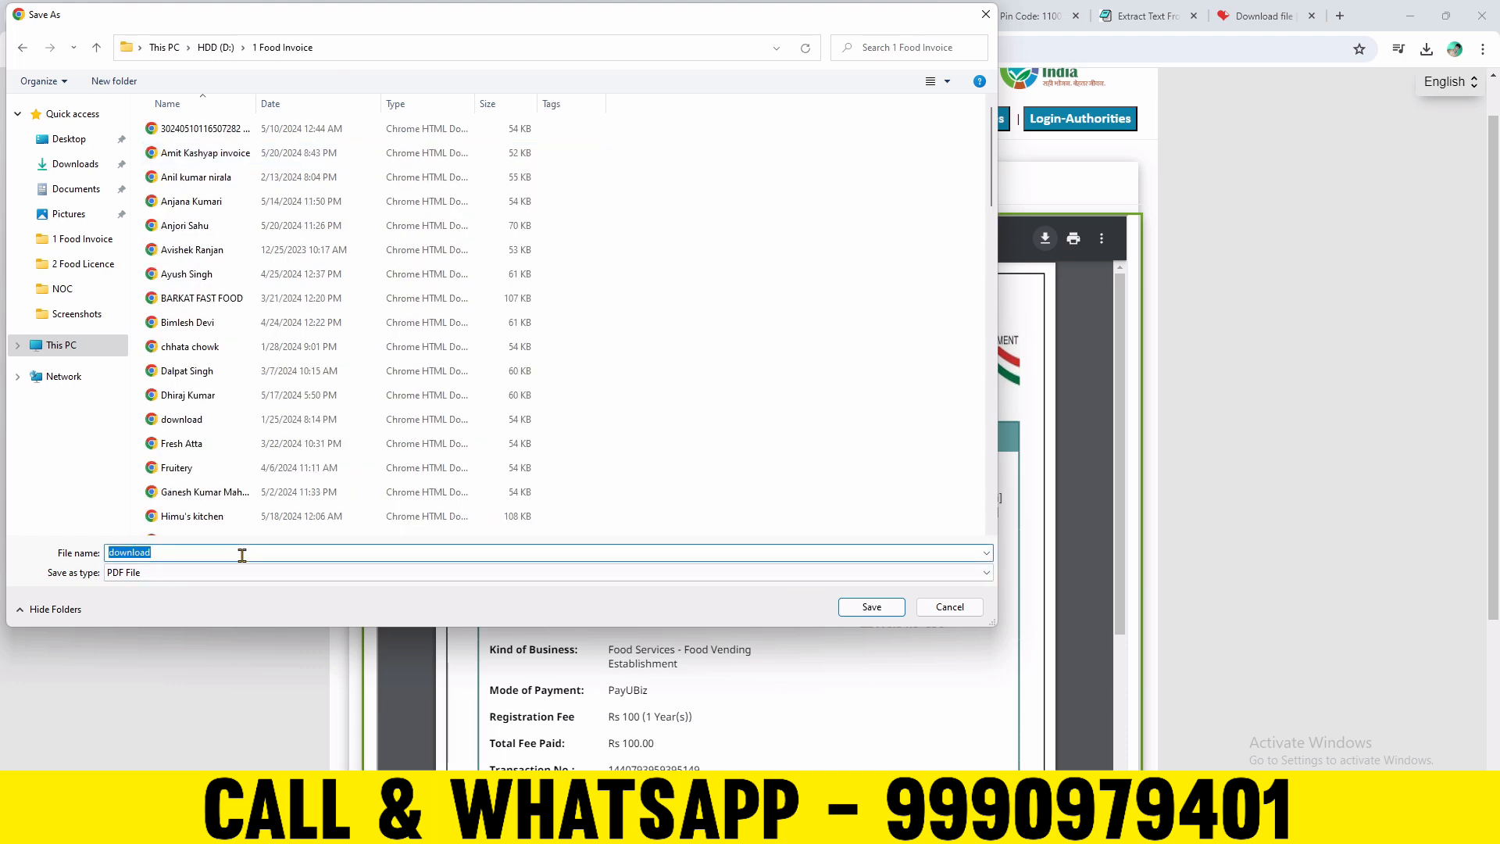
{"action": "key", "text": "ctrl+v"}
{"action": "key", "text": "Return"}
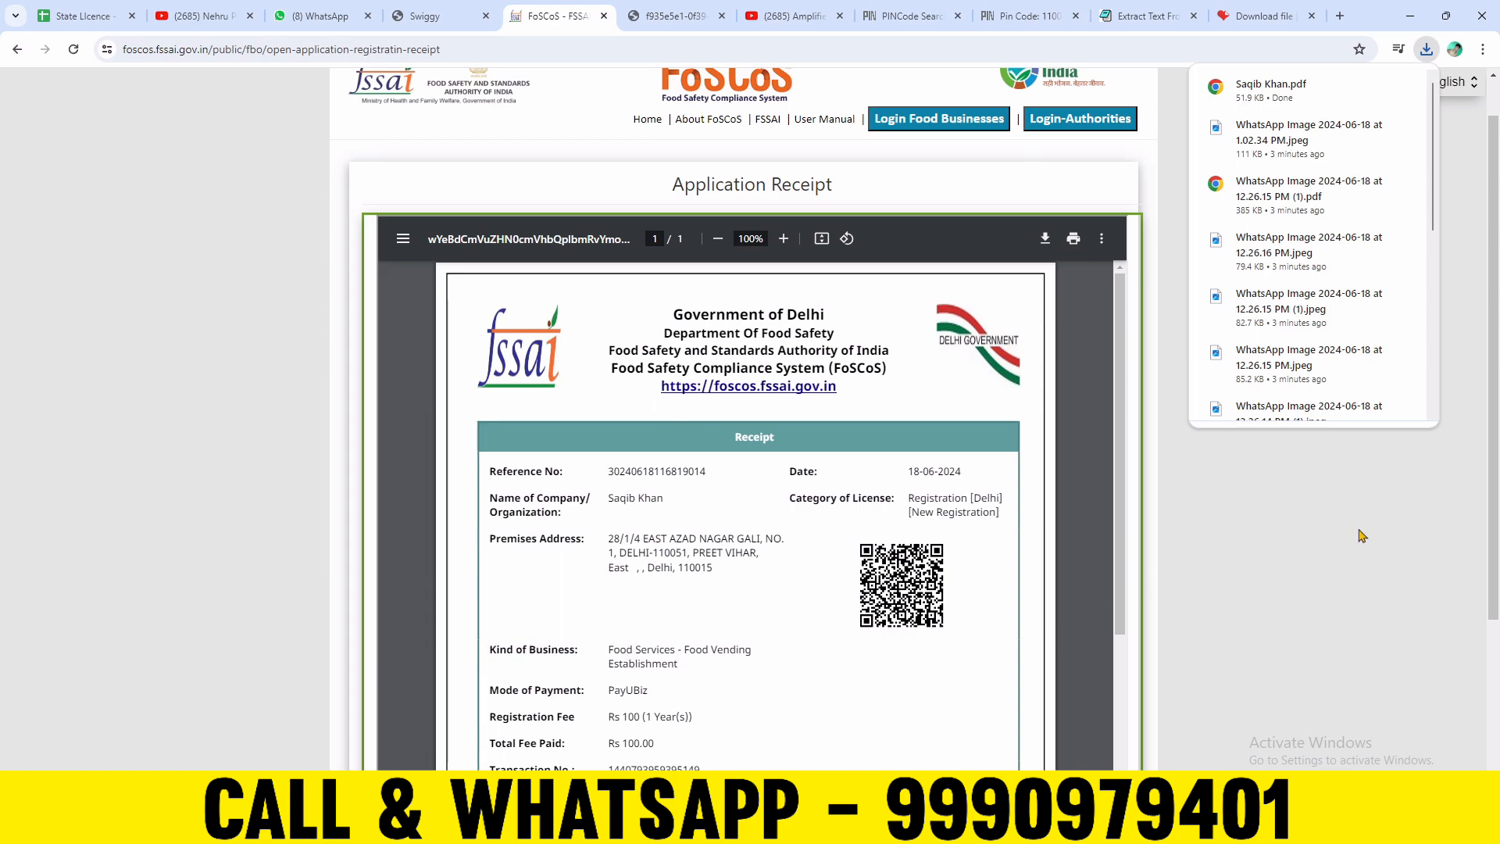